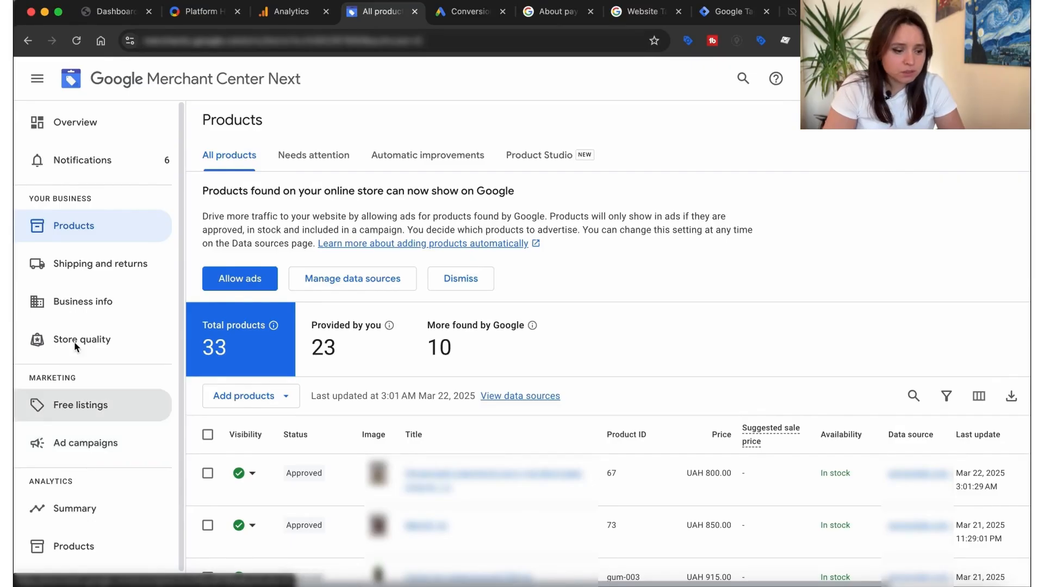
Step: Start a new campaign from the Merchant Center ad campaigns page, dismissing the campaign management tip
{"action": "left_click", "coordinate": [80, 453]}
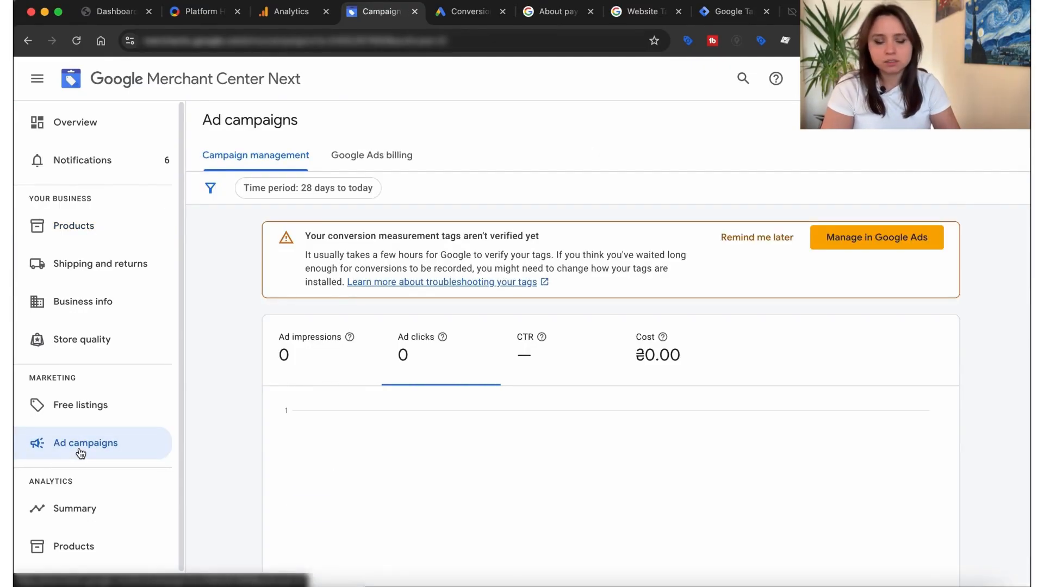
{"action": "scroll", "coordinate": [289, 442], "scroll_direction": "down", "scroll_amount": 8}
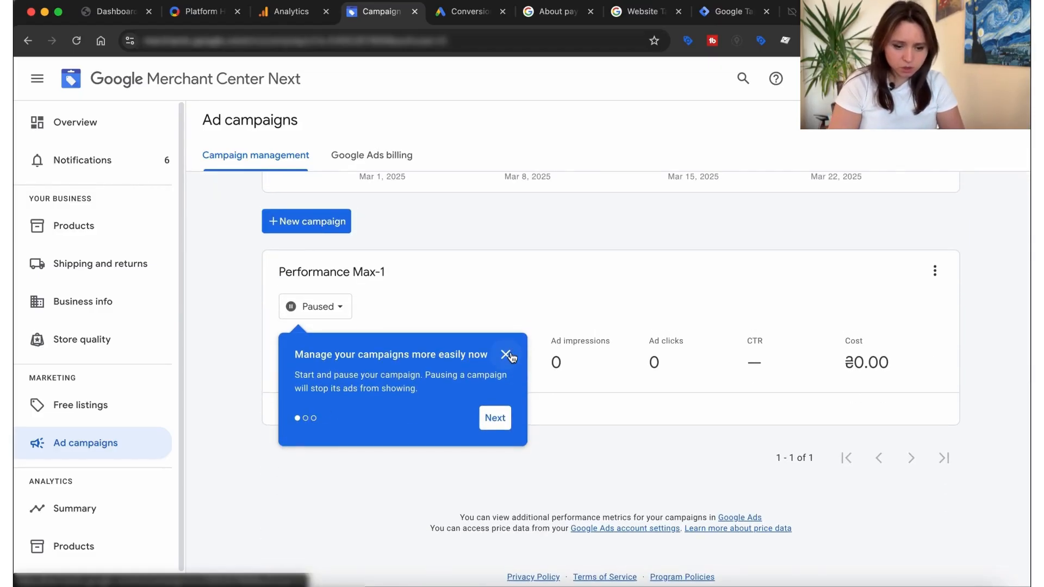
{"action": "left_click", "coordinate": [508, 355]}
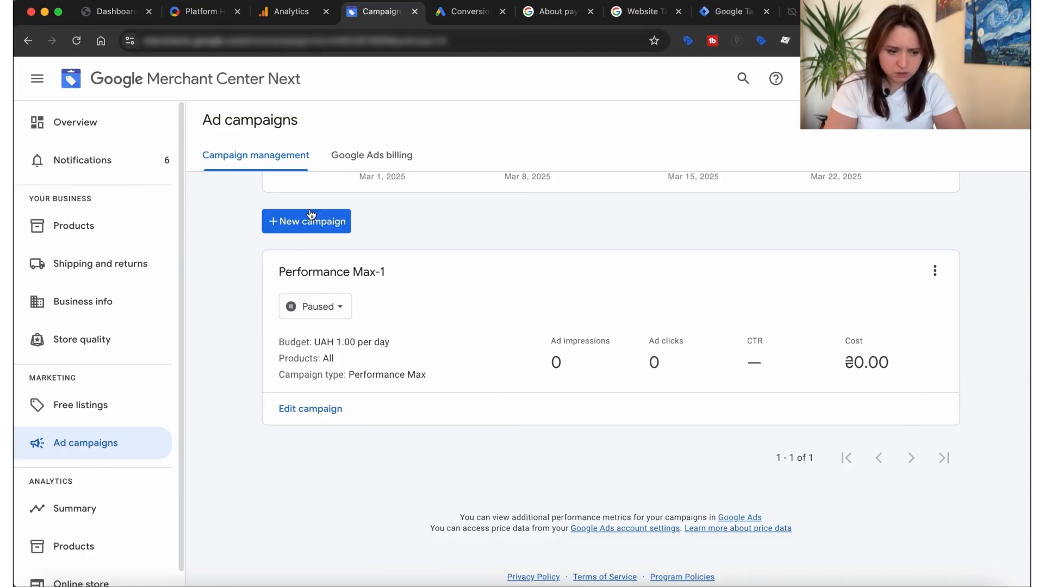
{"action": "scroll", "coordinate": [257, 270], "scroll_direction": "up", "scroll_amount": 1}
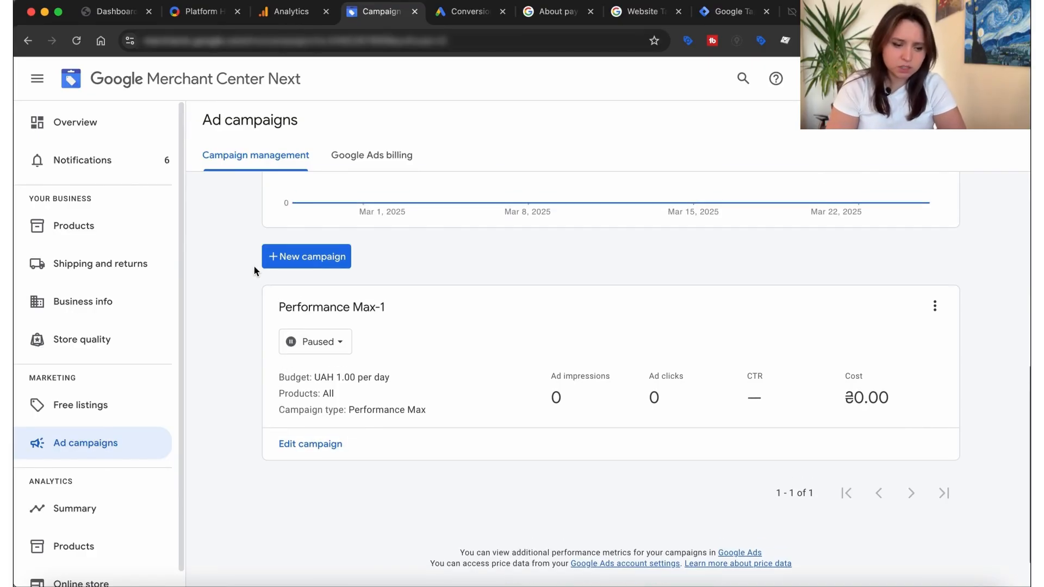
{"action": "left_click", "coordinate": [304, 262]}
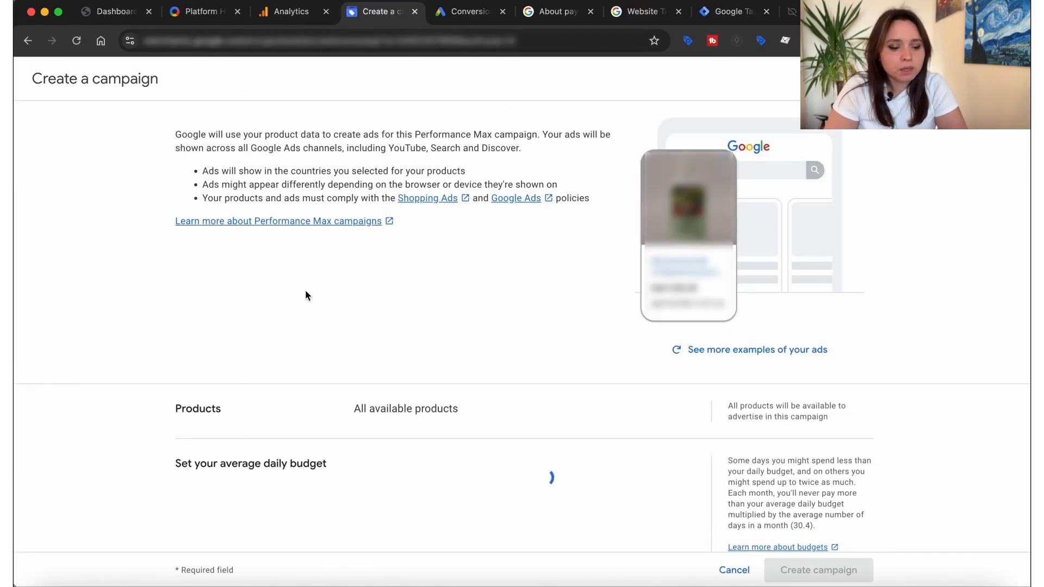
Step: Set the new campaign's average daily budget to UAH 1
{"action": "scroll", "coordinate": [308, 293], "scroll_direction": "down", "scroll_amount": 2}
{"action": "left_click_drag", "start_coordinate": [356, 309], "coordinate": [489, 306]}
{"action": "left_click", "coordinate": [490, 305]}
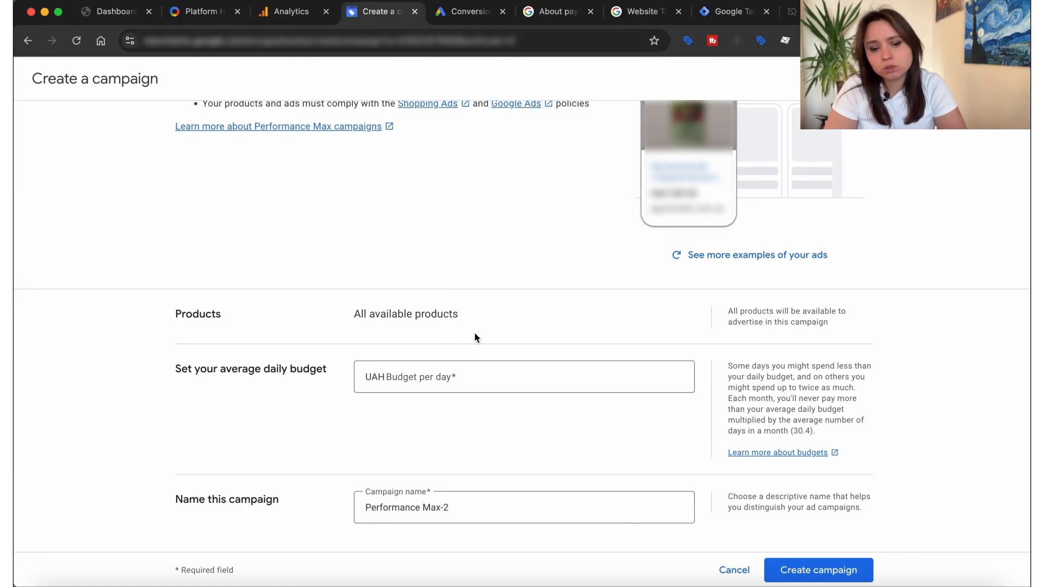
{"action": "left_click", "coordinate": [418, 383]}
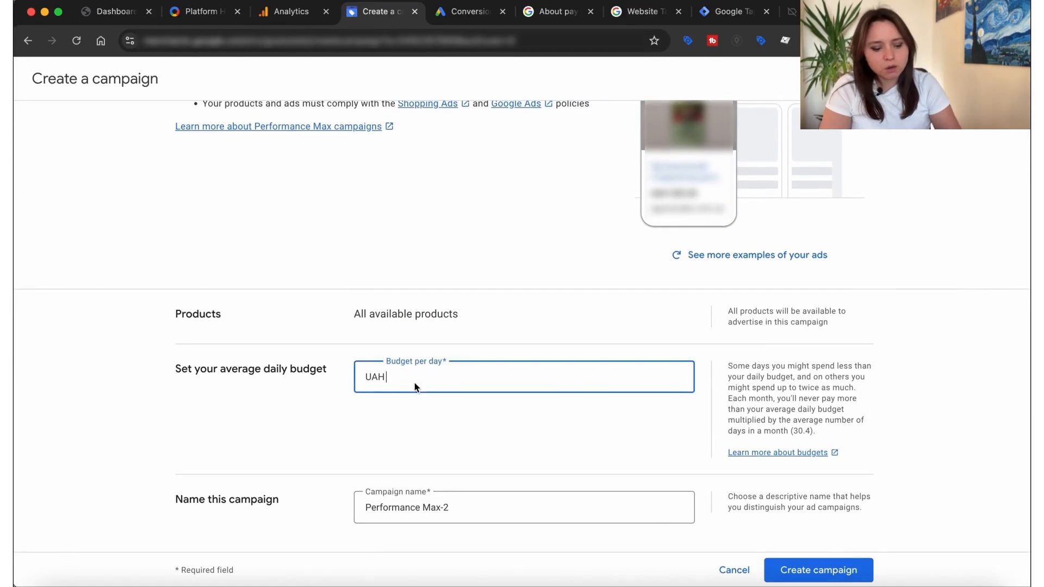
{"action": "type", "text": "1"}
Step: Name the campaign Pmax_Video_OPENCART and create it
{"action": "left_click_drag", "start_coordinate": [446, 514], "coordinate": [321, 509]}
{"action": "key", "text": "ctrl+space"}
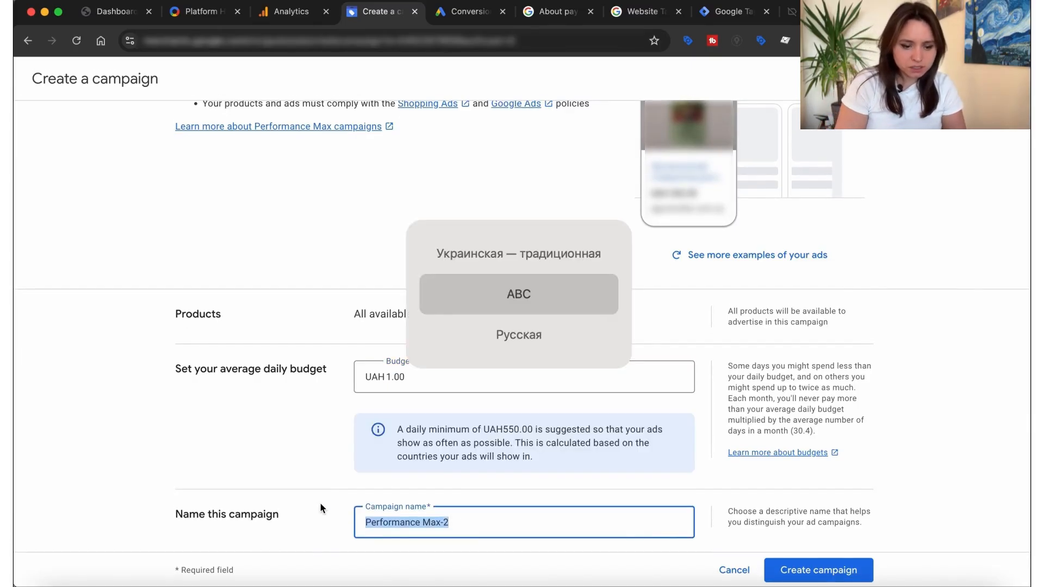
{"action": "type", "text": "Pmax_"}
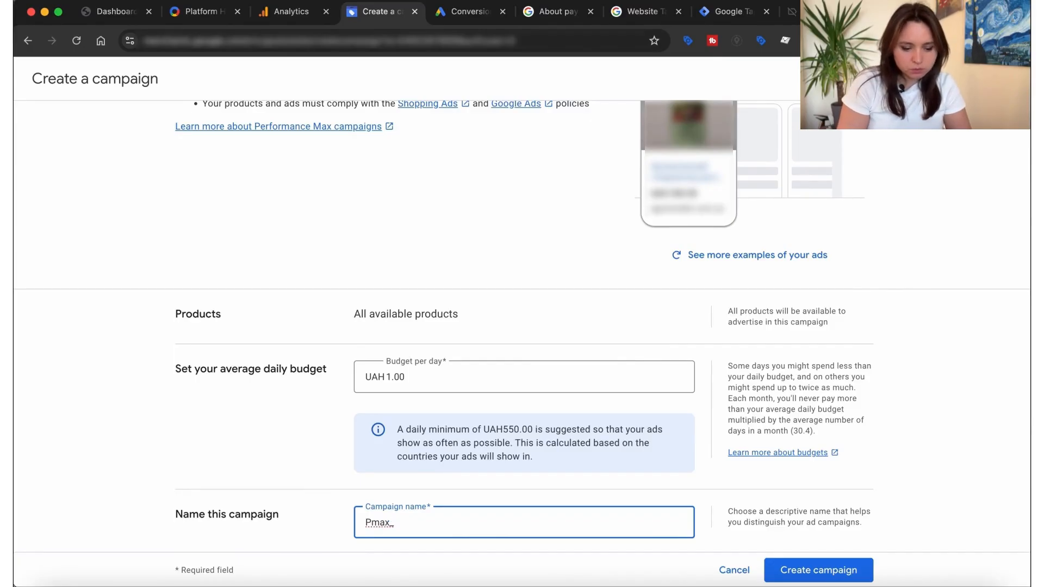
{"action": "type", "text": "Vi"}
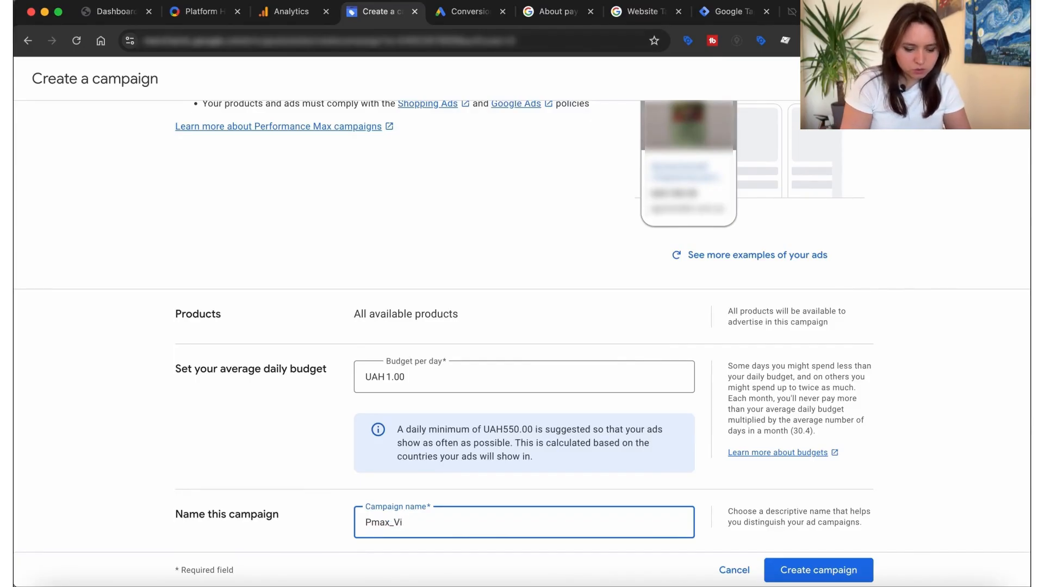
{"action": "type", "text": "deo_OPENCART"}
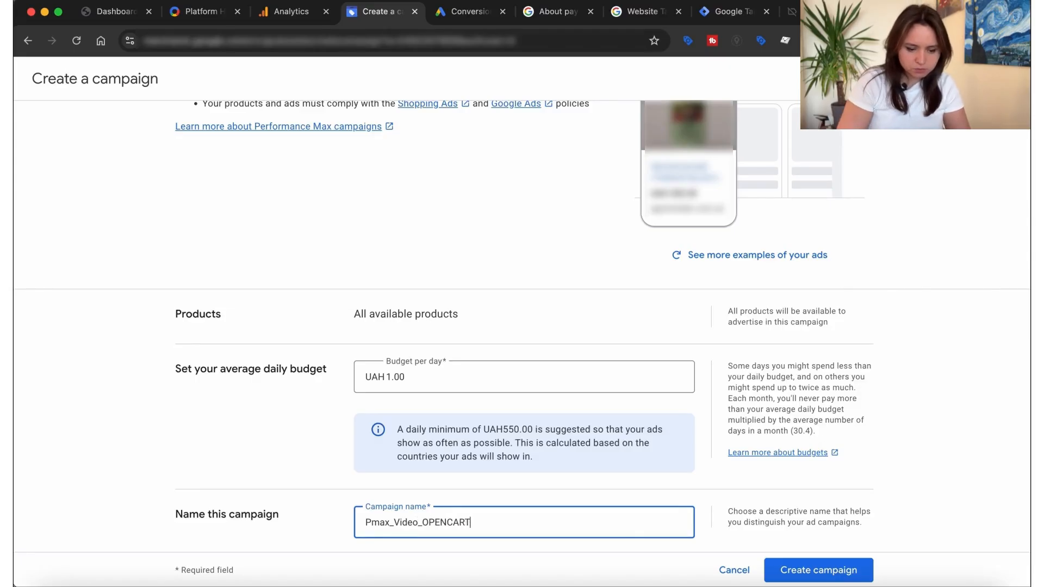
{"action": "left_click", "coordinate": [837, 570]}
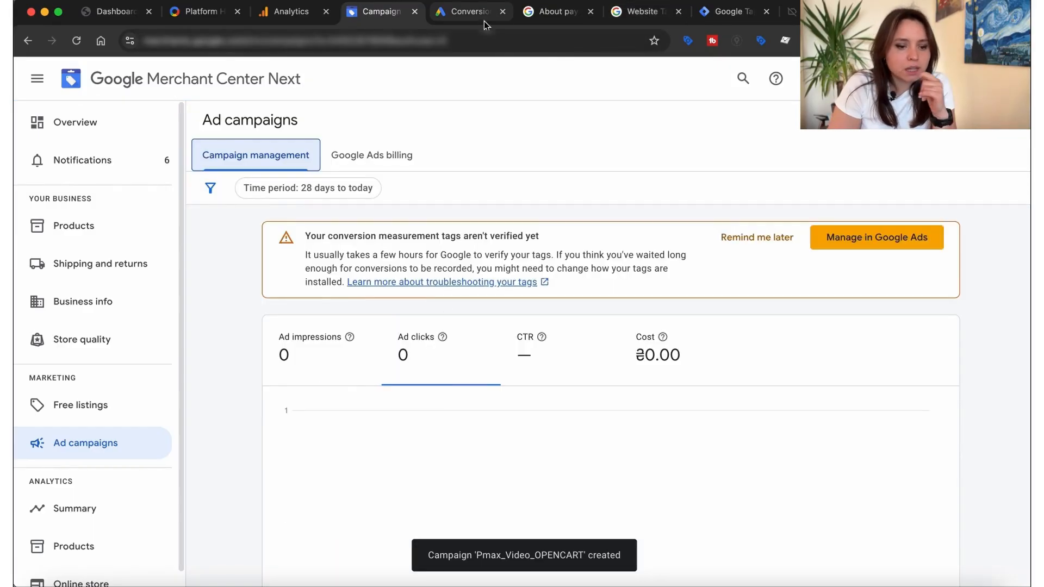
Step: Switch to Google Ads, reload the account data and open the list of campaigns
{"action": "left_click", "coordinate": [438, 18]}
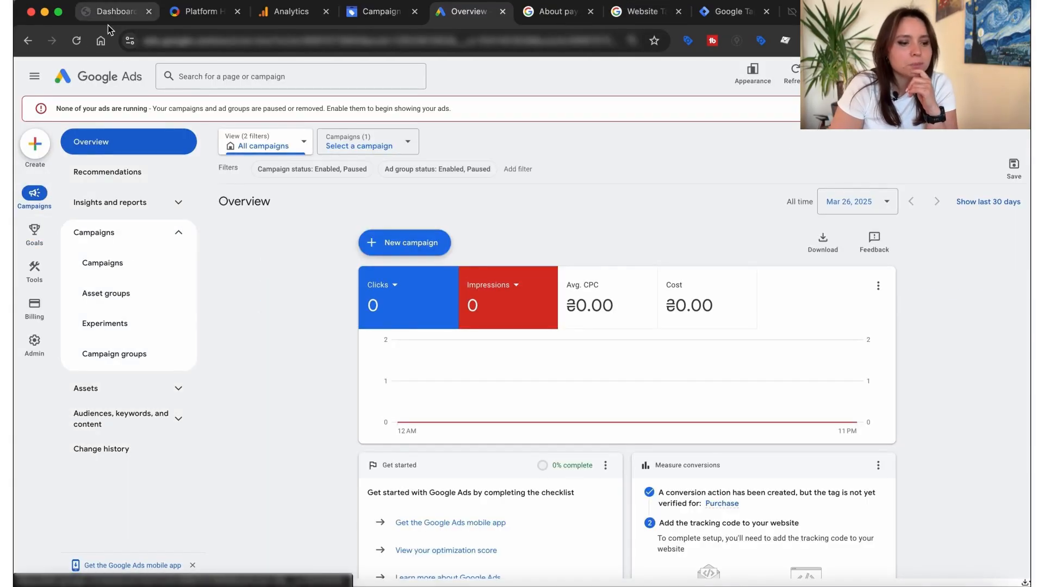
{"action": "left_click", "coordinate": [81, 42]}
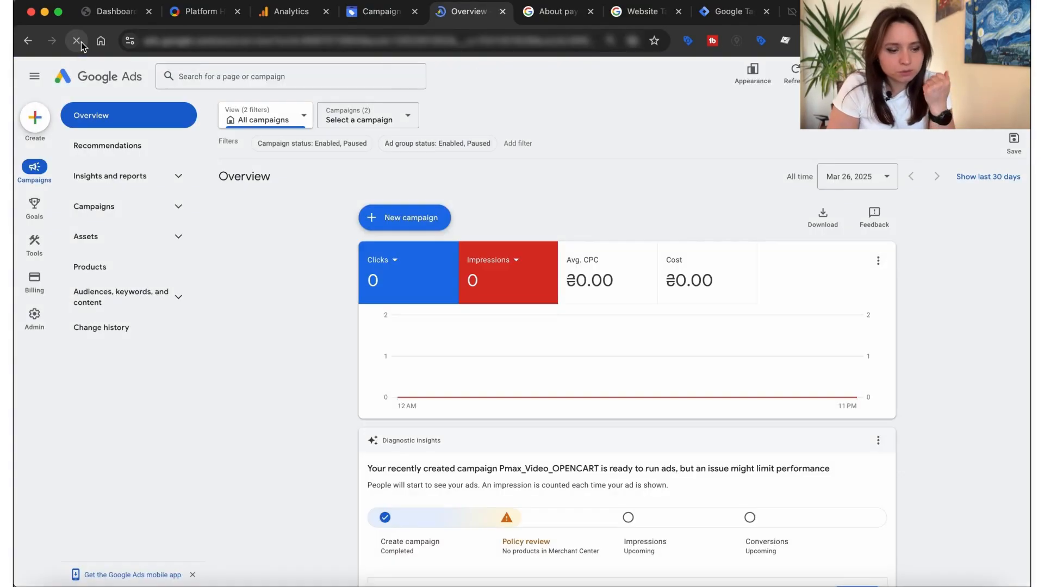
{"action": "left_click", "coordinate": [114, 205]}
{"action": "left_click", "coordinate": [101, 236]}
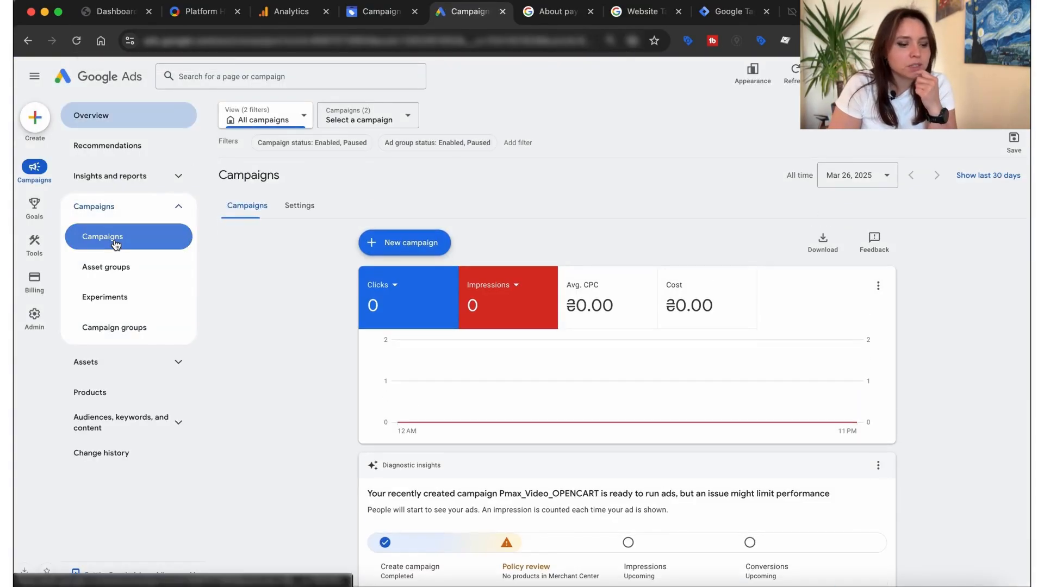
Step: Pause the Pmax_Video_OPENCART campaign in the campaigns table
{"action": "scroll", "coordinate": [373, 375], "scroll_direction": "down", "scroll_amount": 1}
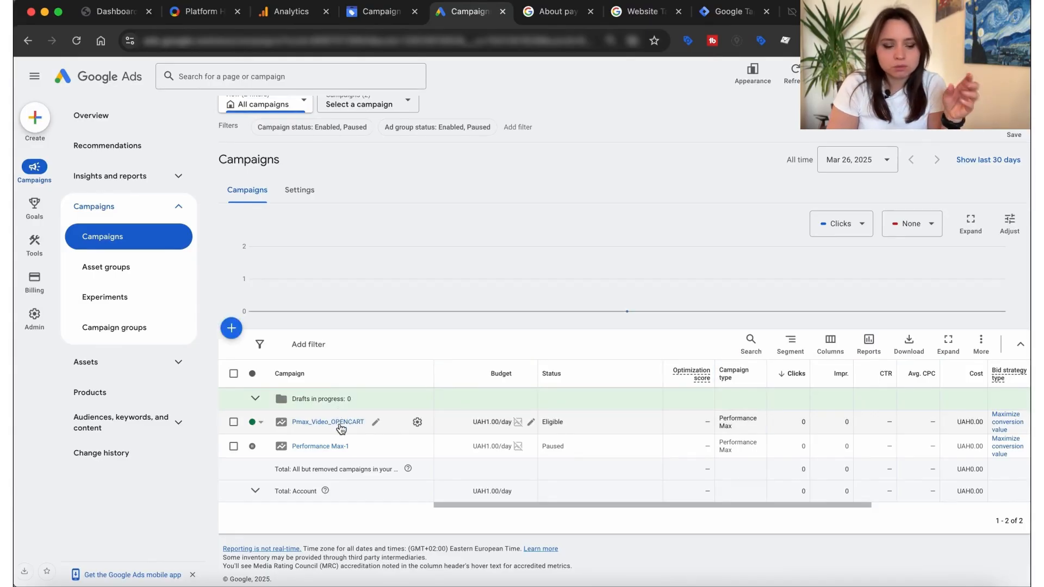
{"action": "left_click", "coordinate": [262, 424]}
{"action": "left_click", "coordinate": [271, 456]}
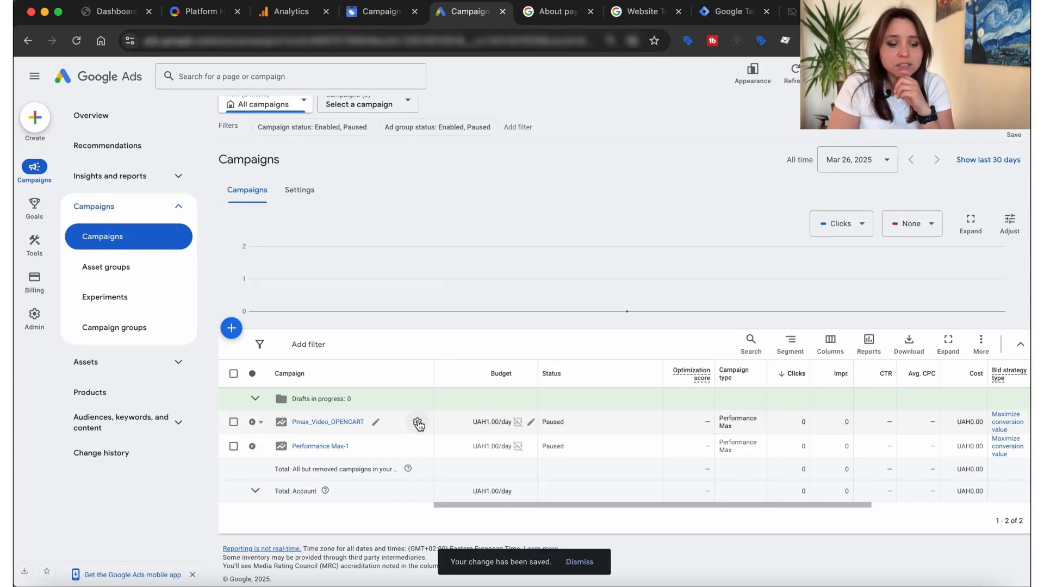
Step: In the Pmax_Video_OPENCART settings, change the conversion goals to campaign-specific with Purchases and save them
{"action": "left_click", "coordinate": [418, 422]}
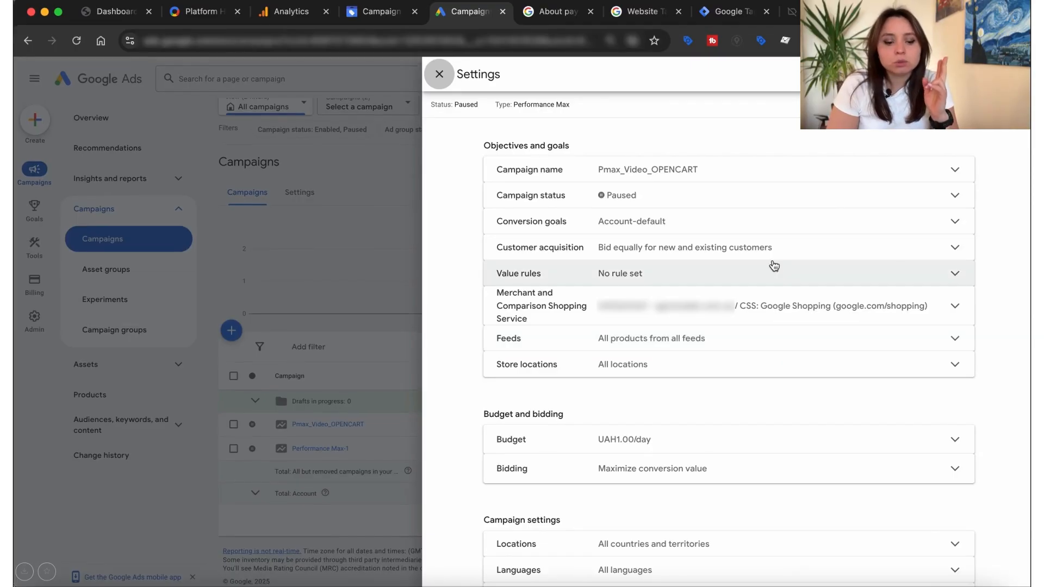
{"action": "scroll", "coordinate": [771, 263], "scroll_direction": "down", "scroll_amount": 3}
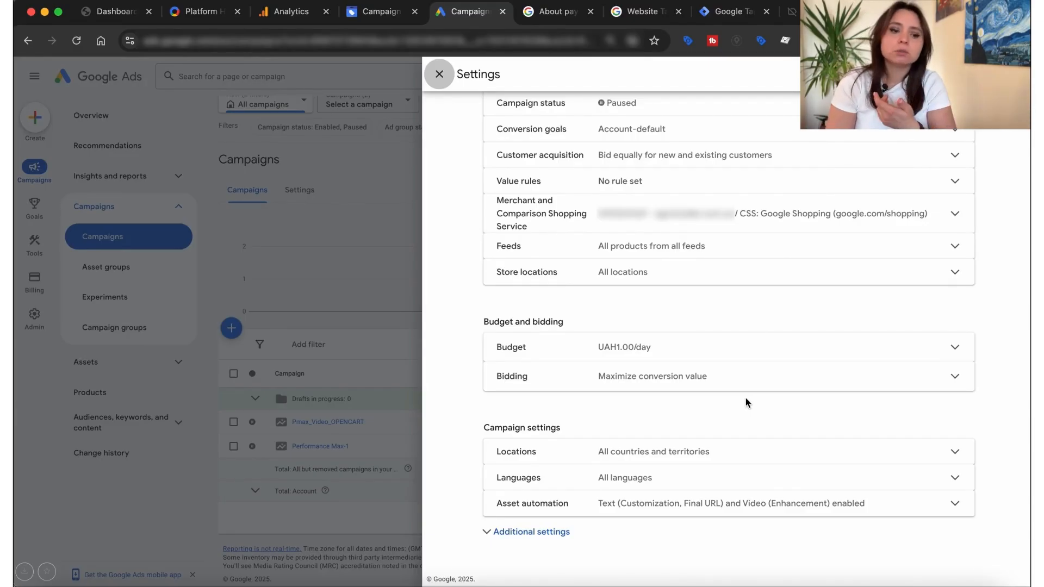
{"action": "scroll", "coordinate": [746, 403], "scroll_direction": "up", "scroll_amount": 2}
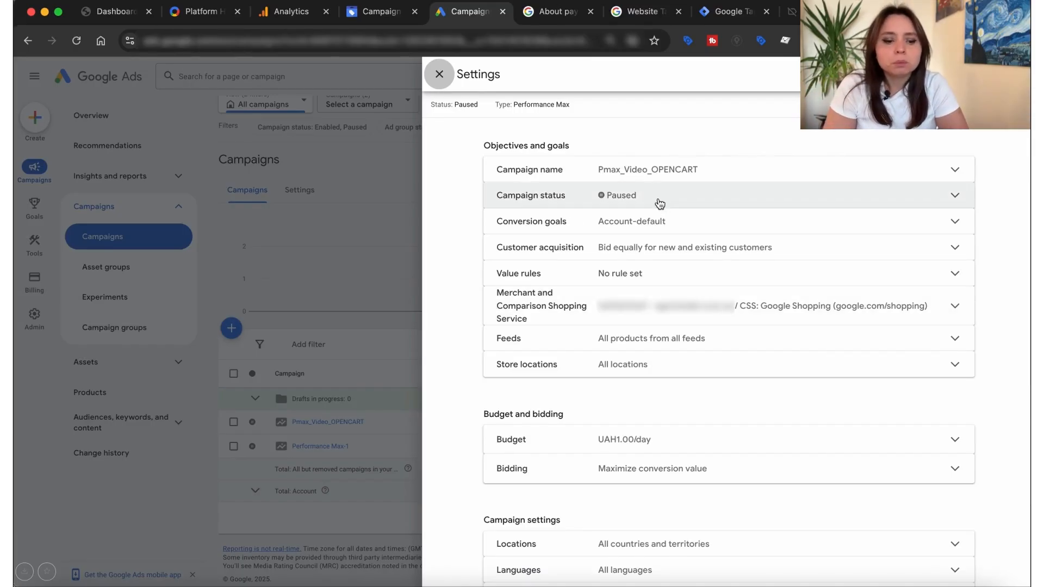
{"action": "left_click", "coordinate": [654, 222]}
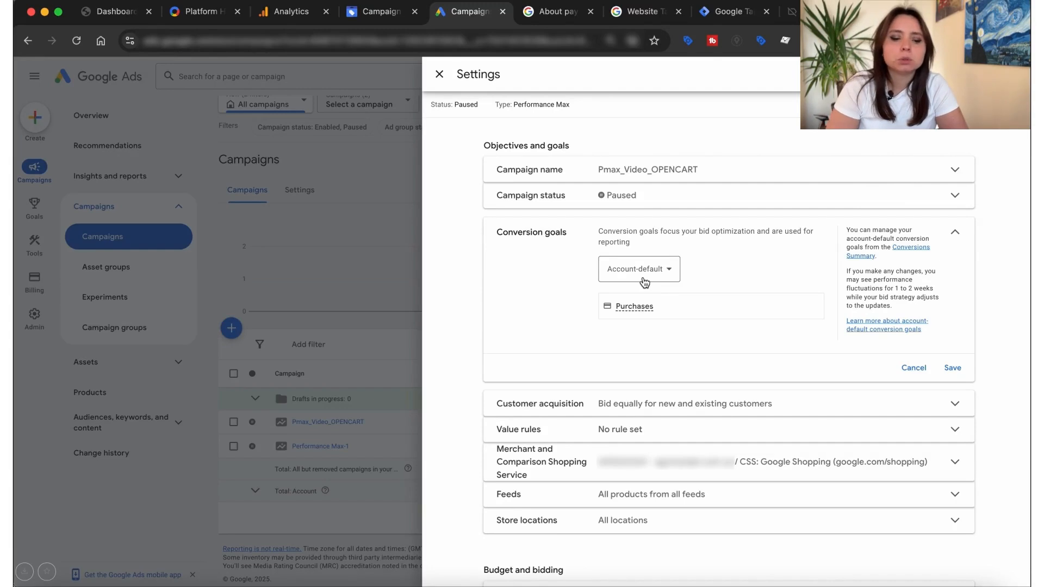
{"action": "left_click", "coordinate": [645, 281]}
{"action": "left_click", "coordinate": [642, 303]}
{"action": "left_click", "coordinate": [637, 304]}
{"action": "left_click", "coordinate": [432, 272]}
{"action": "left_click", "coordinate": [663, 462]}
{"action": "left_click", "coordinate": [952, 404]}
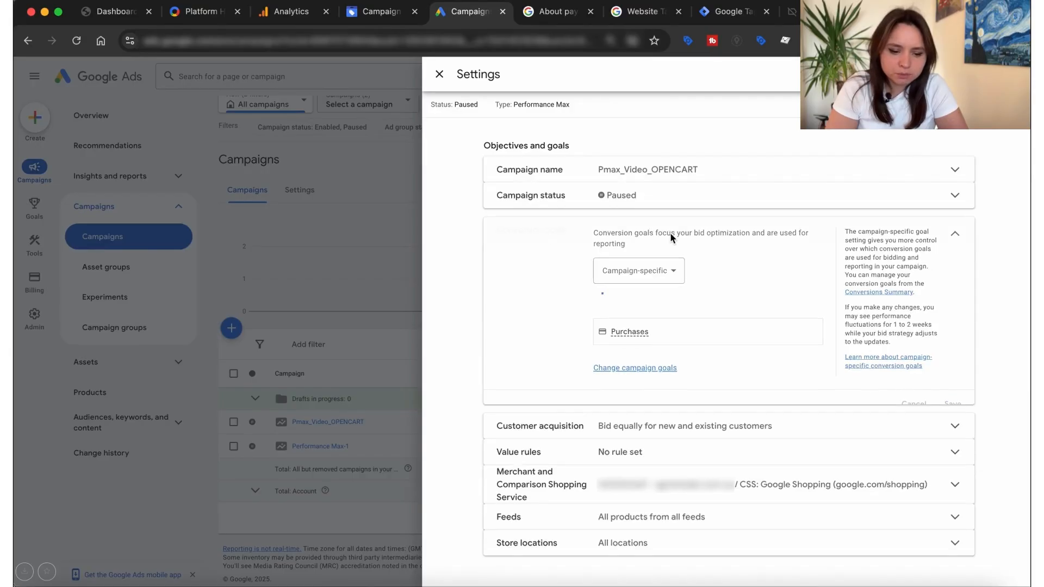
Step: Select Ukraine as the campaign's target location
{"action": "scroll", "coordinate": [610, 368], "scroll_direction": "down", "scroll_amount": 3}
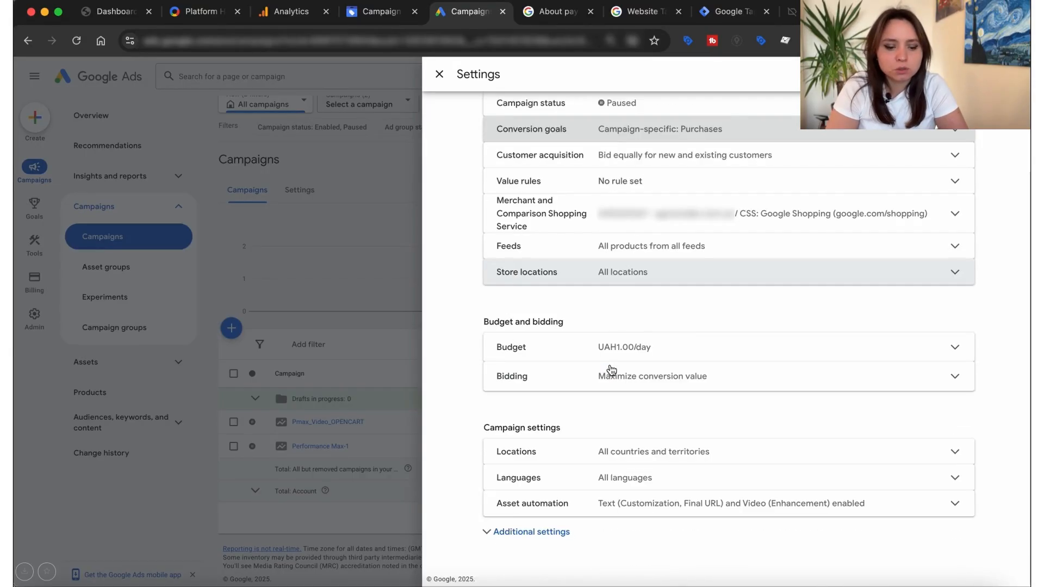
{"action": "left_click", "coordinate": [576, 454]}
{"action": "scroll", "coordinate": [590, 417], "scroll_direction": "down", "scroll_amount": 3}
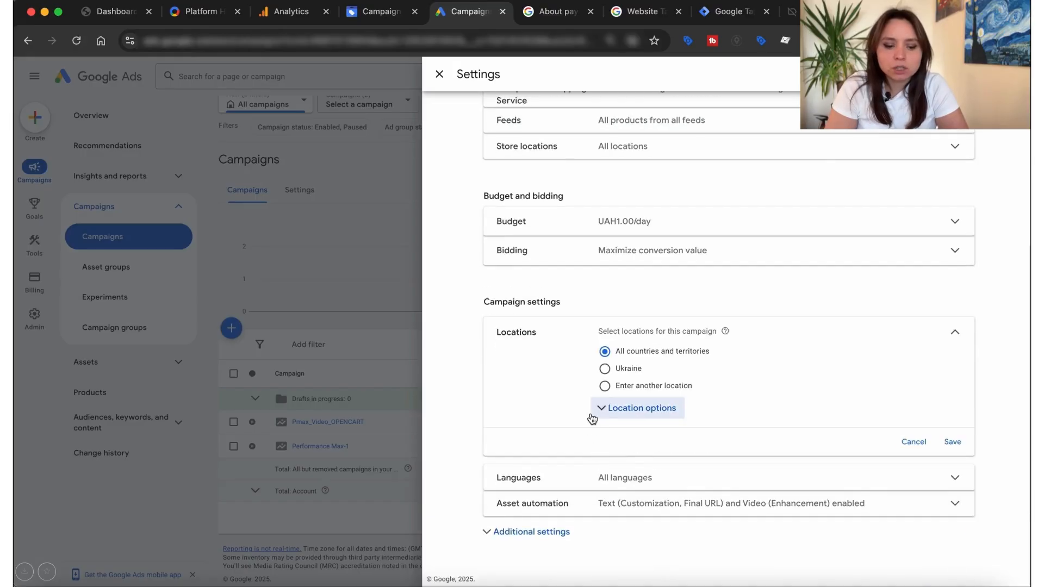
{"action": "left_click", "coordinate": [605, 370]}
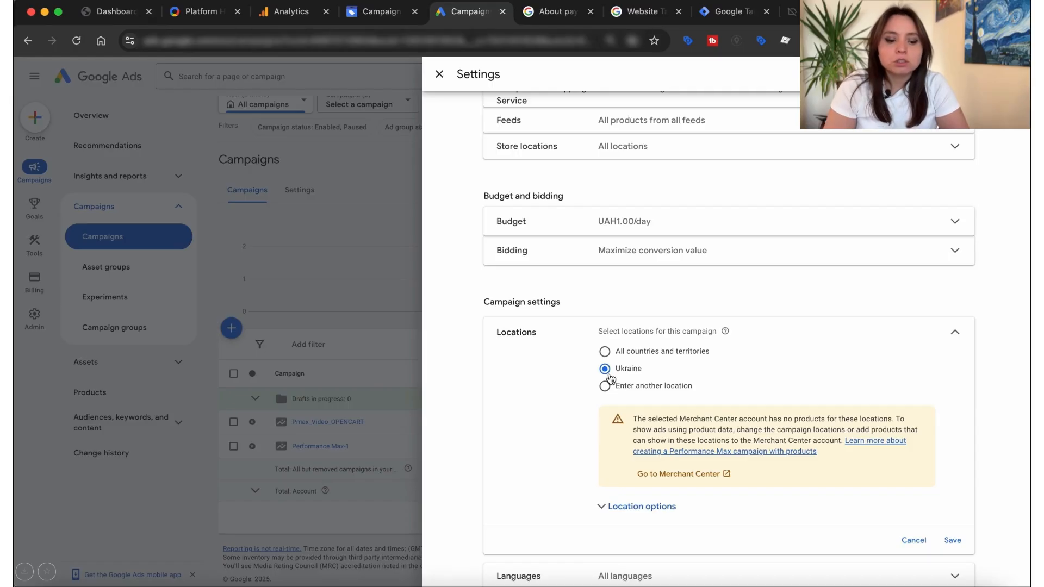
{"action": "left_click", "coordinate": [370, 16]}
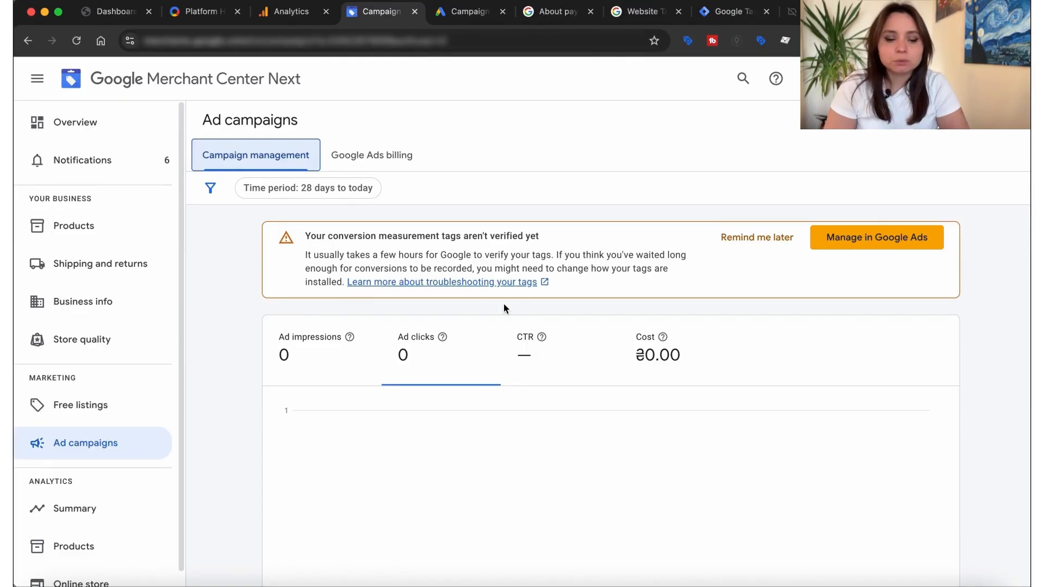
{"action": "left_click", "coordinate": [473, 19]}
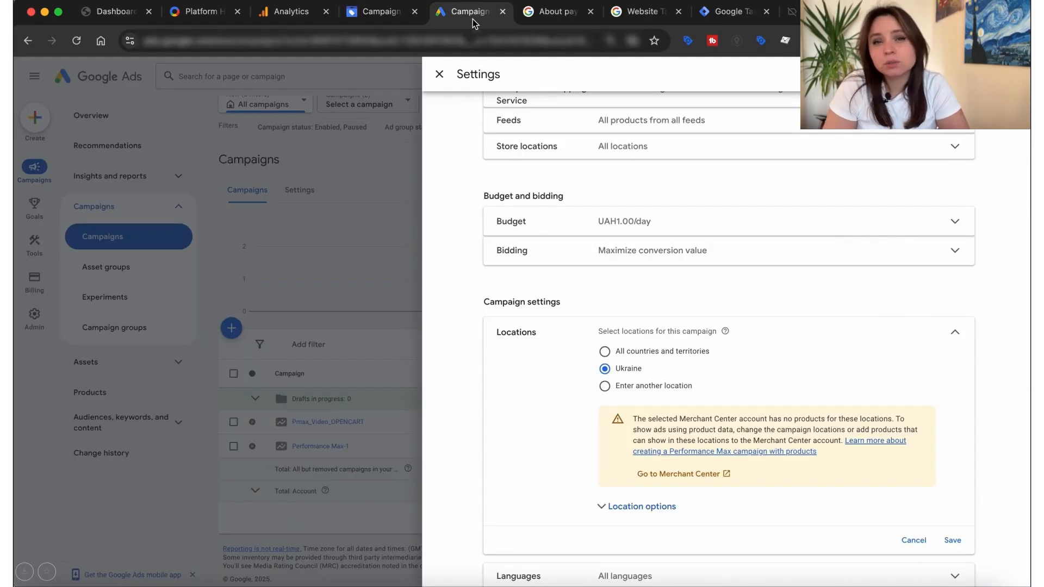
Step: Expand the location options and highlight the warning about Merchant Center products for the chosen location
{"action": "scroll", "coordinate": [648, 430], "scroll_direction": "down", "scroll_amount": 2}
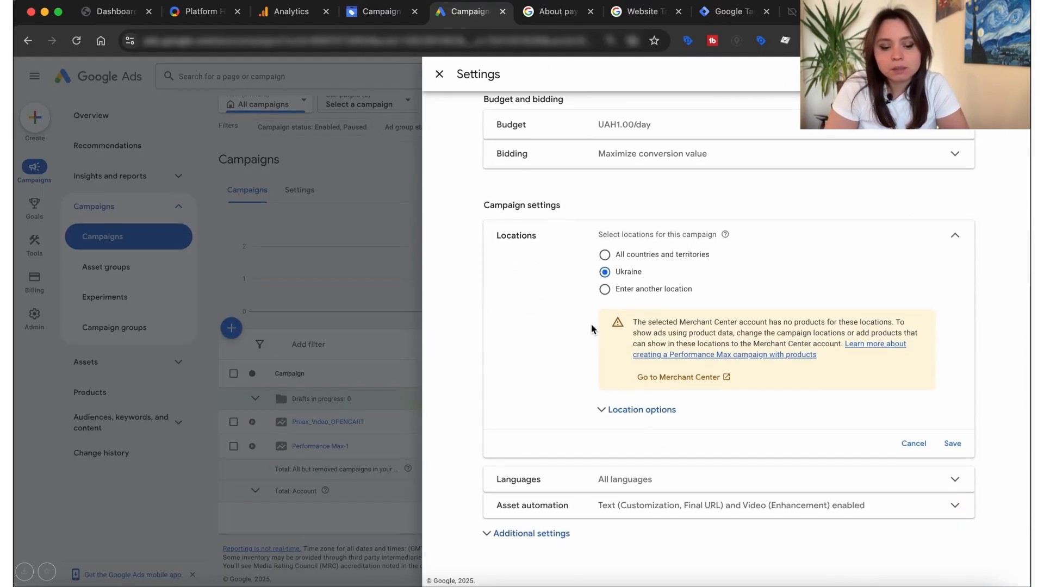
{"action": "left_click", "coordinate": [631, 409]}
{"action": "scroll", "coordinate": [570, 415], "scroll_direction": "down", "scroll_amount": 2}
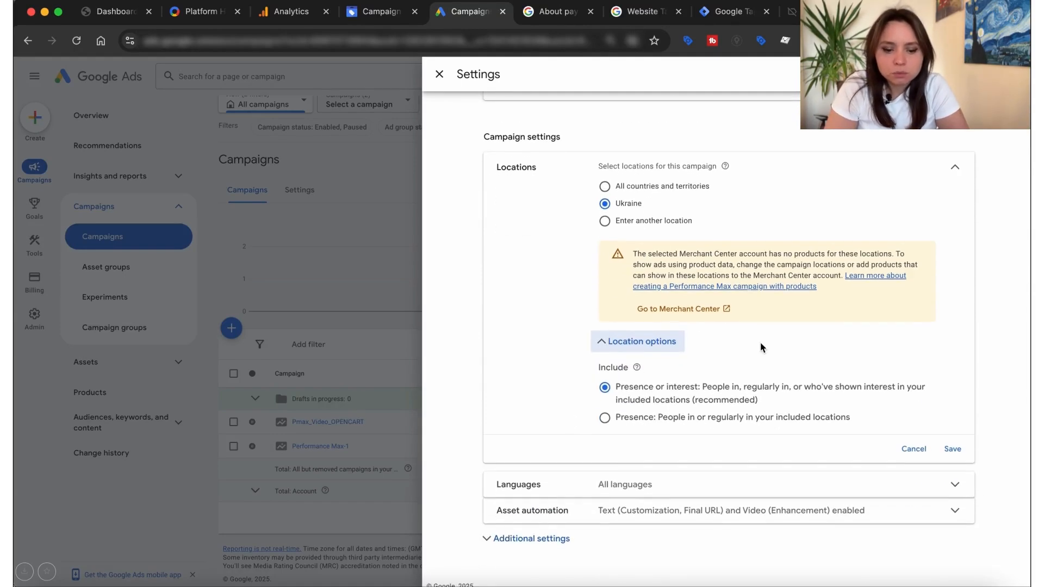
{"action": "left_click_drag", "start_coordinate": [737, 254], "coordinate": [885, 249]}
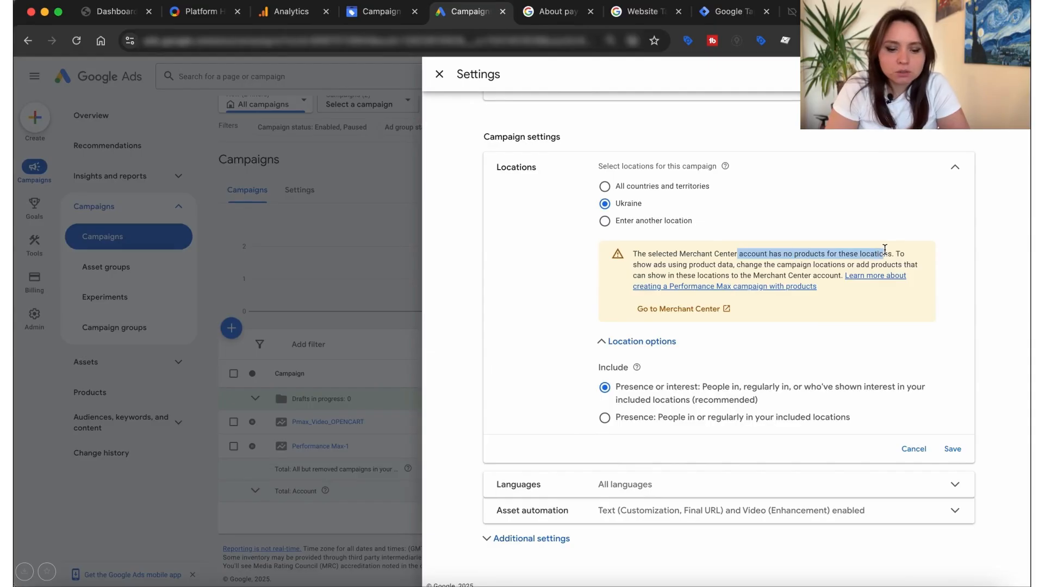
Step: Switch to Merchant Center, open the data sources and check the country and language of the primary product source
{"action": "left_click", "coordinate": [380, 11]}
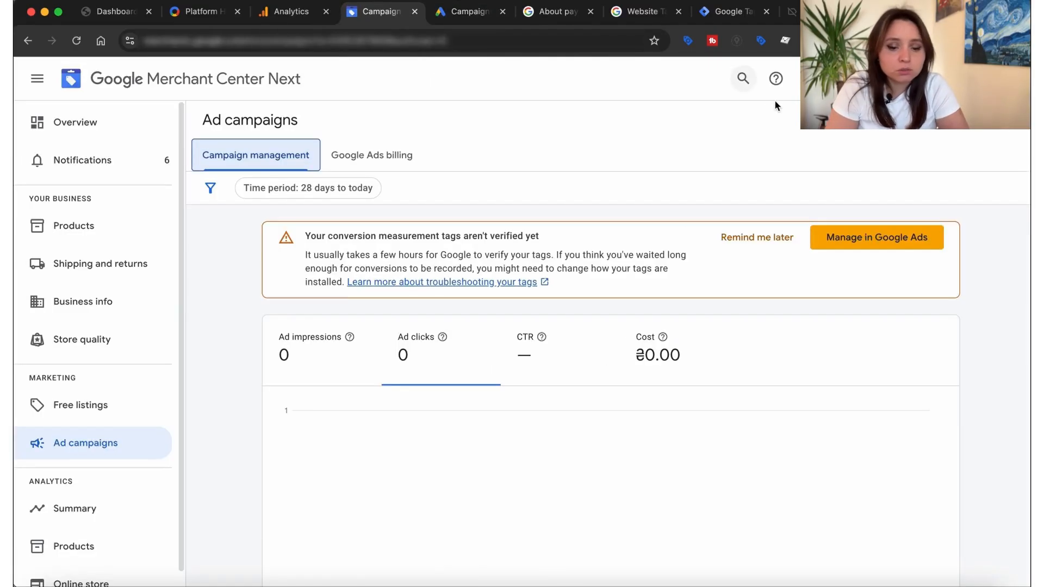
{"action": "left_click", "coordinate": [804, 78]}
{"action": "left_click", "coordinate": [798, 119]}
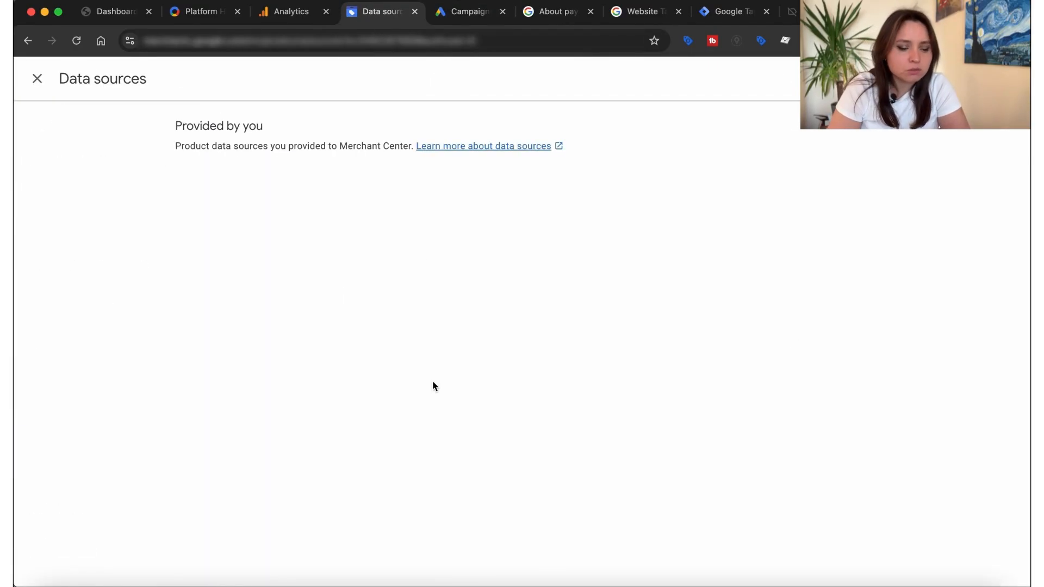
{"action": "left_click_drag", "start_coordinate": [573, 500], "coordinate": [715, 503]}
{"action": "left_click", "coordinate": [606, 505]}
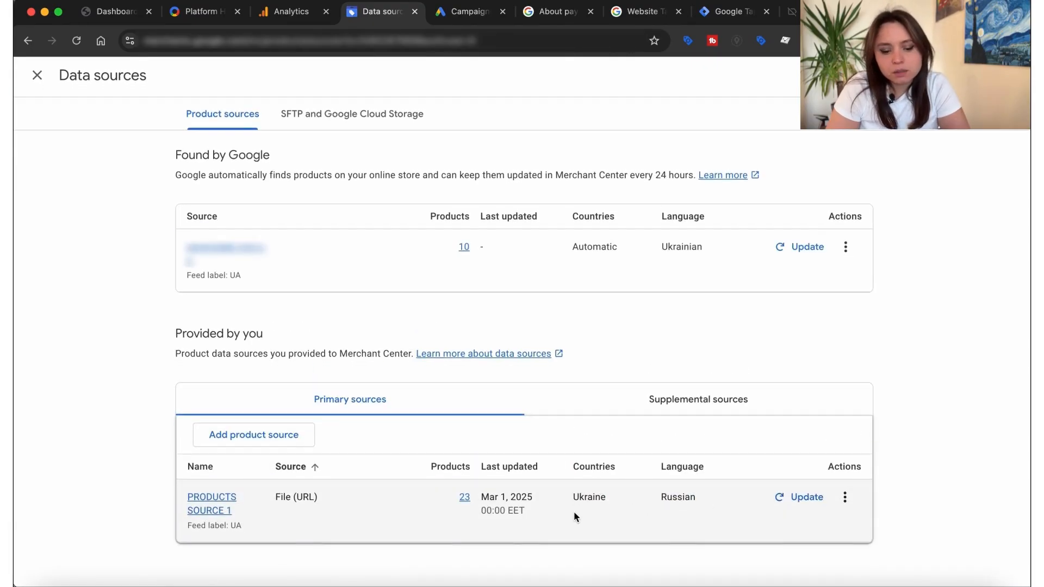
{"action": "double_click", "coordinate": [673, 503]}
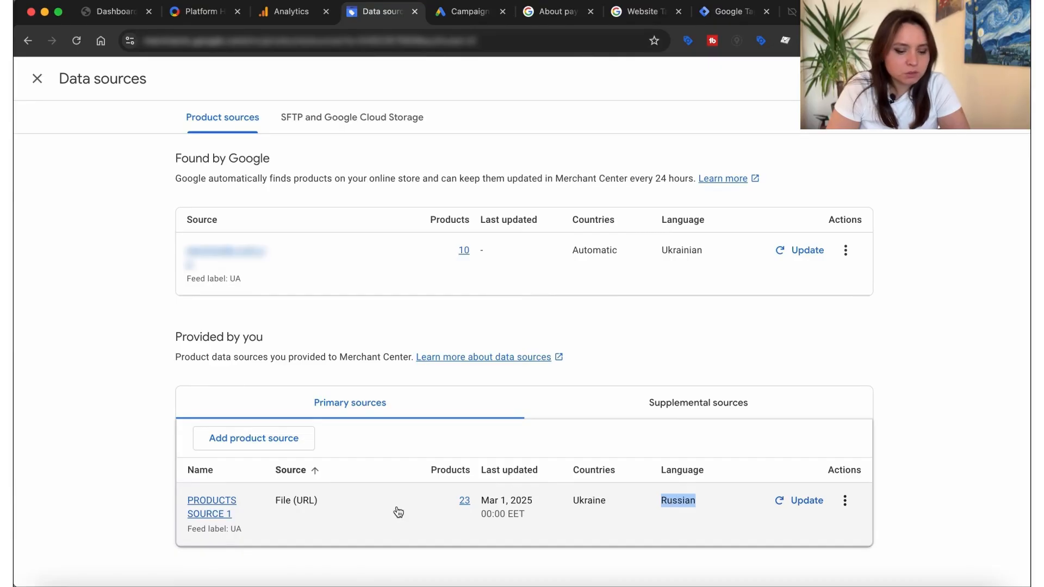
{"action": "double_click", "coordinate": [588, 503]}
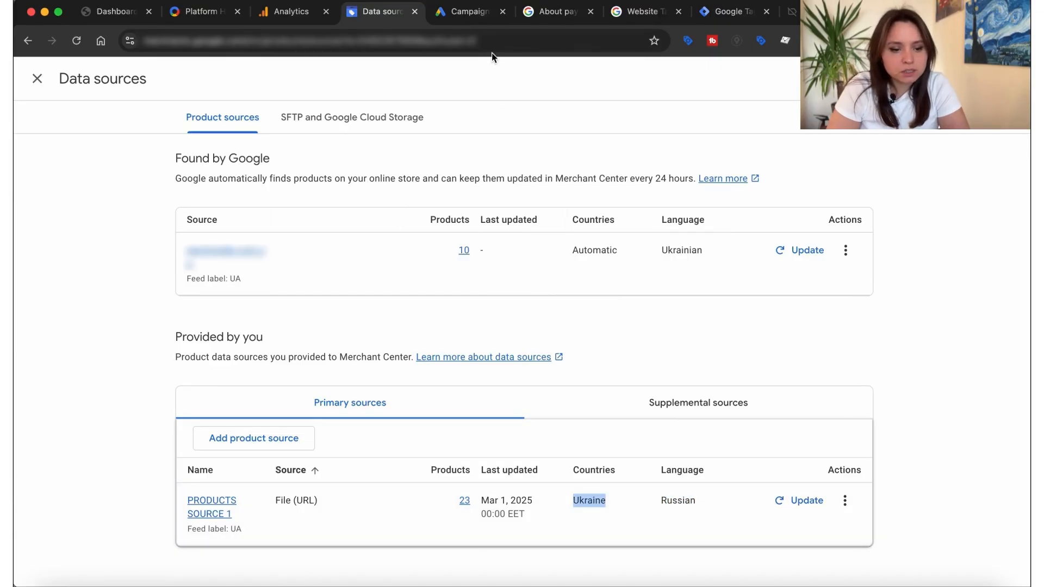
Step: Switch back to the campaign settings in Google Ads and set the location option to Presence, highlighting its description
{"action": "left_click", "coordinate": [471, 13]}
{"action": "scroll", "coordinate": [648, 365], "scroll_direction": "down", "scroll_amount": 1}
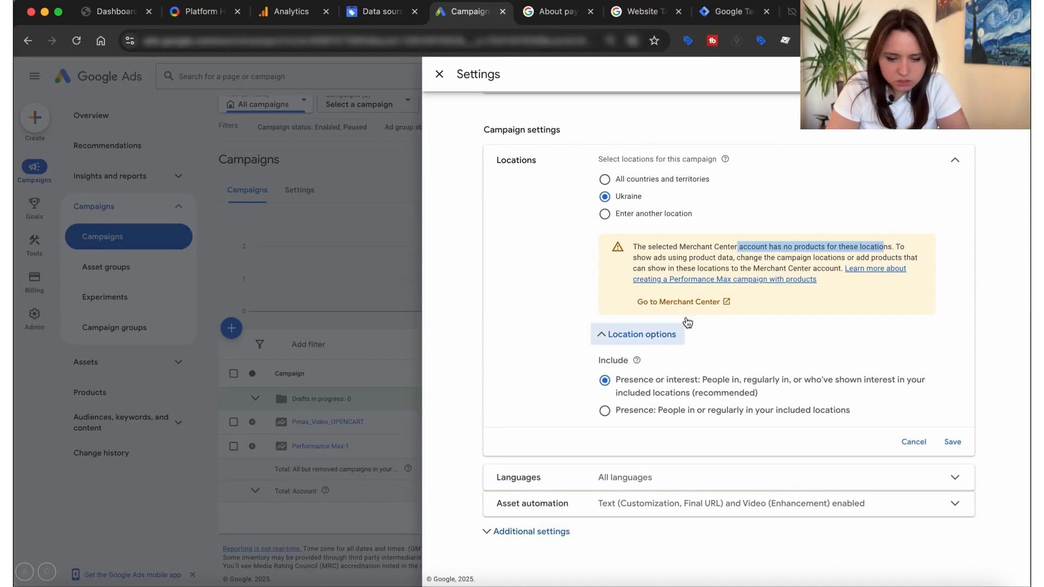
{"action": "left_click", "coordinate": [726, 263]}
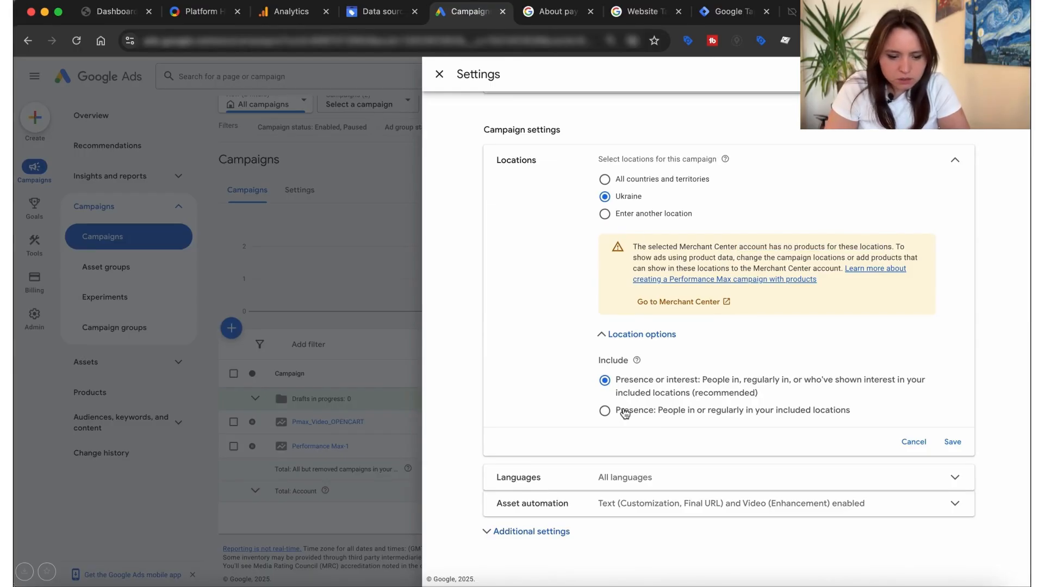
{"action": "left_click", "coordinate": [606, 412]}
{"action": "left_click_drag", "start_coordinate": [624, 416], "coordinate": [850, 419]}
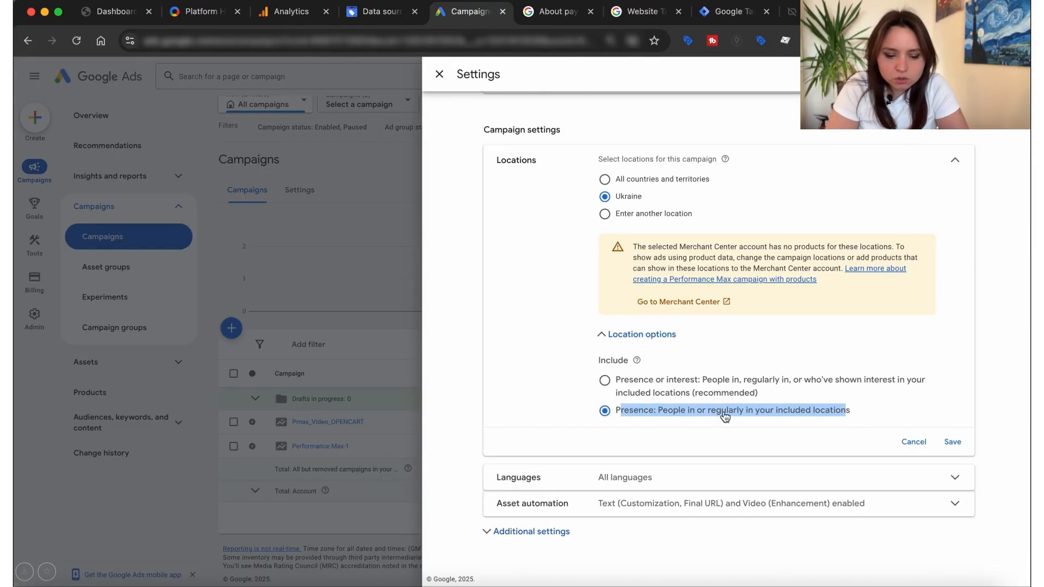
Step: Choose to enter another location, search for "kyiv" and include Kyiv, Kyiv city, Ukraine
{"action": "left_click", "coordinate": [648, 213]}
{"action": "left_click", "coordinate": [657, 299]}
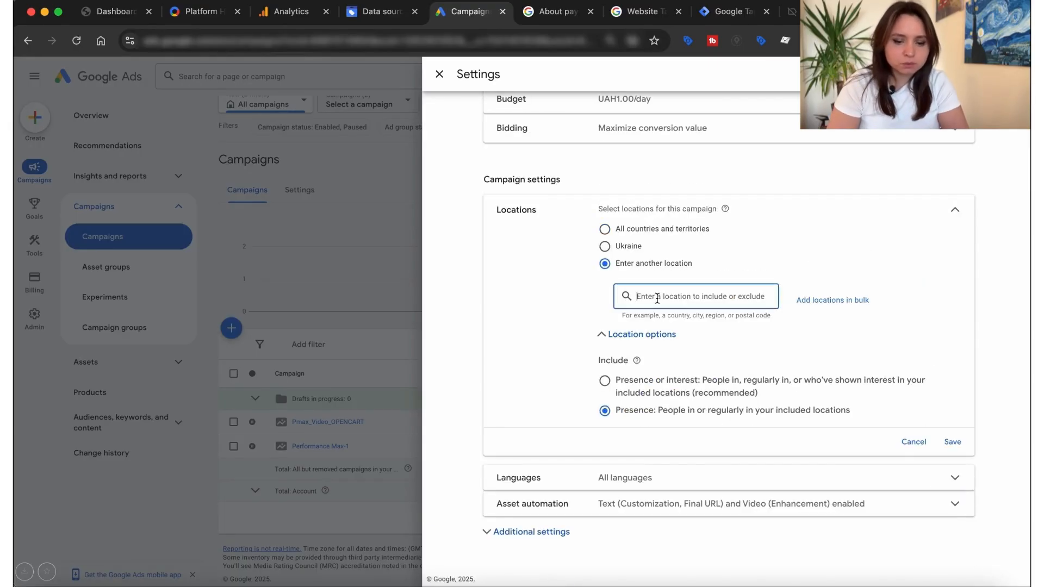
{"action": "key", "text": "ctrl+space"}
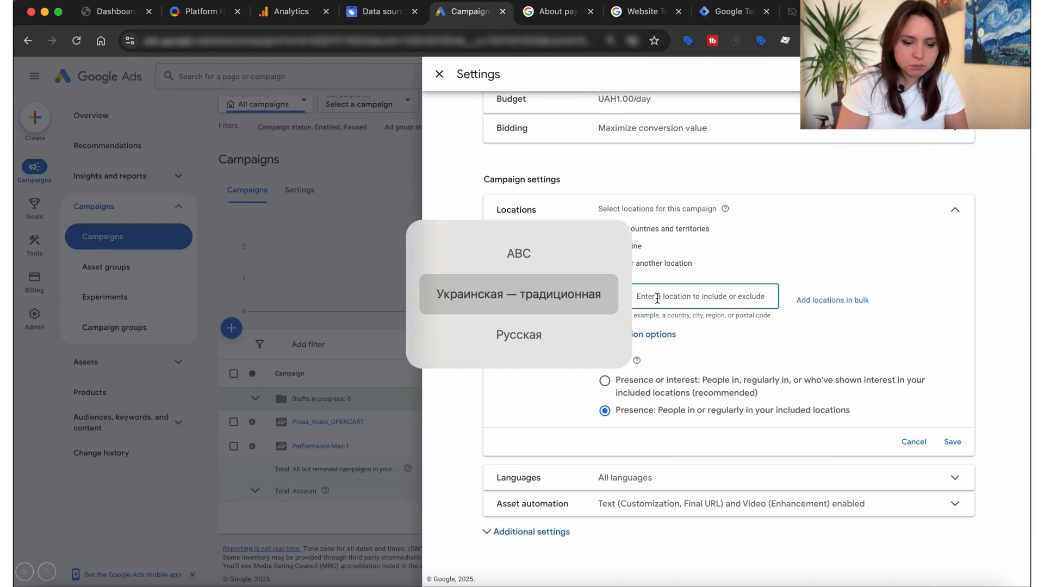
{"action": "type", "text": "лншм"}
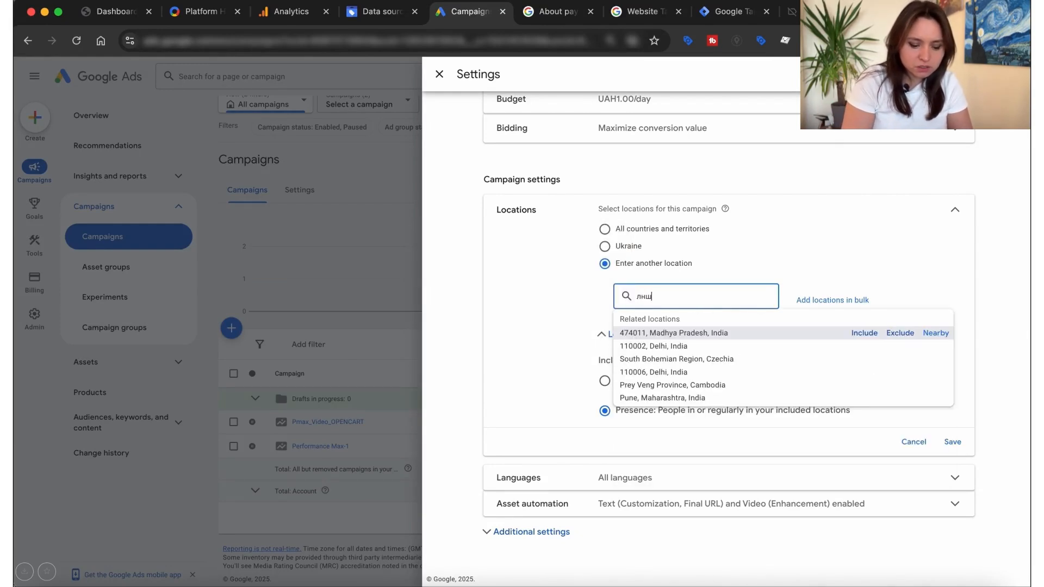
{"action": "key", "text": "BackSpace"}
{"action": "key", "text": "BackSpace"}
{"action": "key", "text": "BackSpace"}
{"action": "key", "text": "BackSpace"}
{"action": "key", "text": "ctrl+space"}
{"action": "type", "text": "kyiv"}
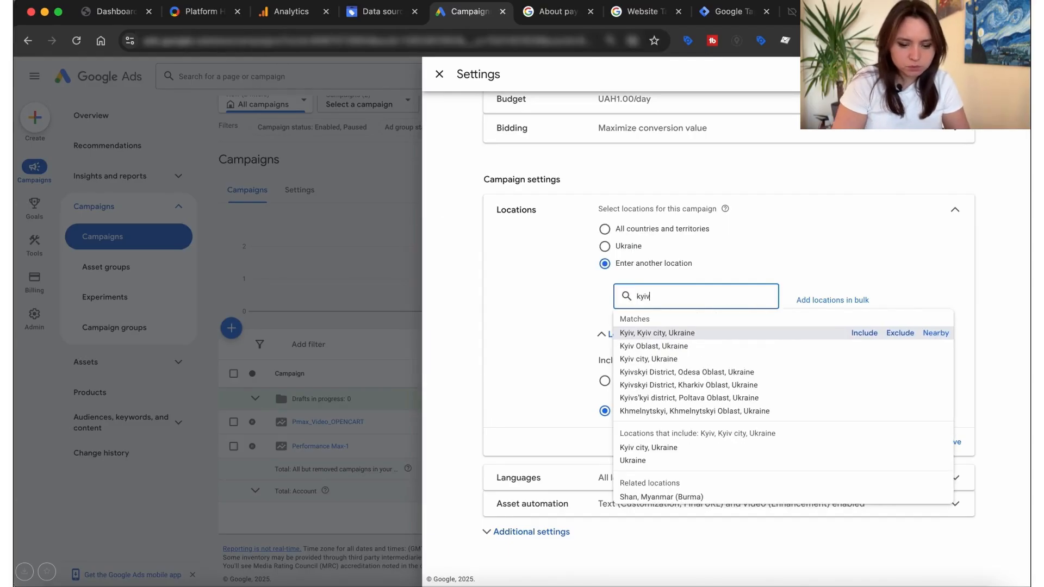
{"action": "left_click", "coordinate": [864, 333]}
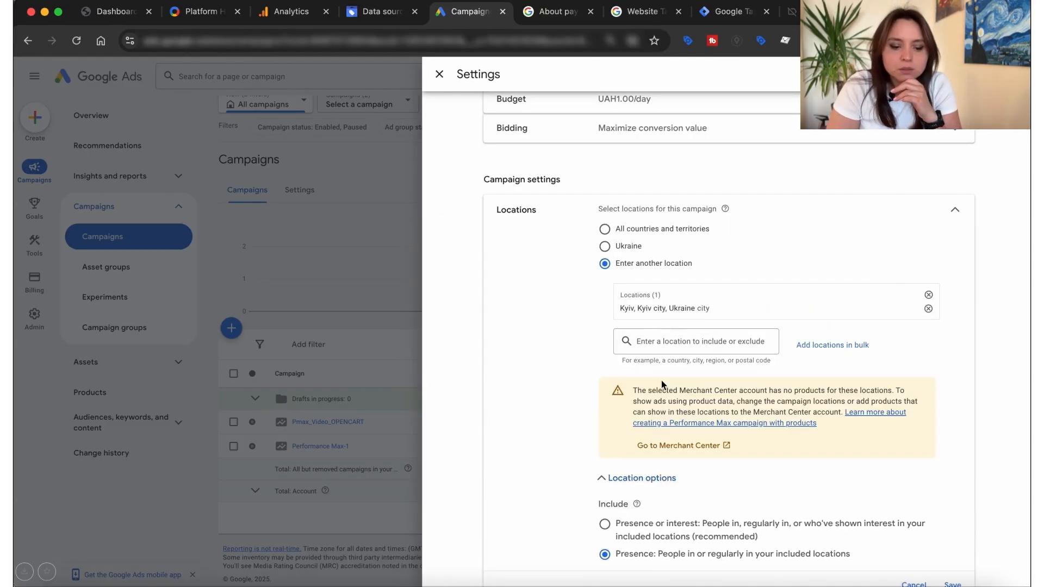
Step: Change the location option to Presence or interest and highlight part of the Merchant Center products warning
{"action": "scroll", "coordinate": [661, 384], "scroll_direction": "down", "scroll_amount": 3}
{"action": "left_click", "coordinate": [621, 387]}
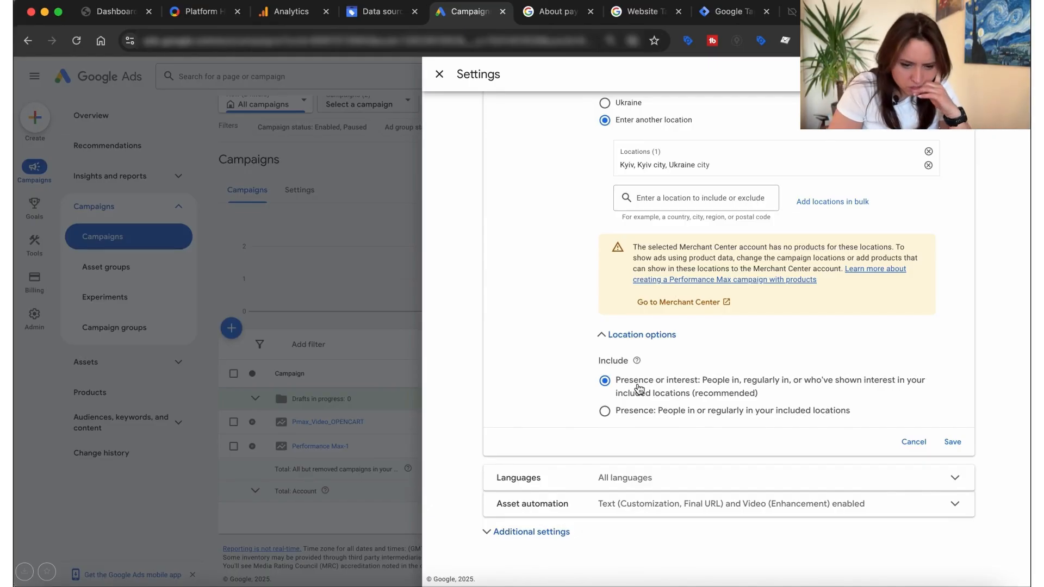
{"action": "left_click_drag", "start_coordinate": [685, 247], "coordinate": [782, 247]}
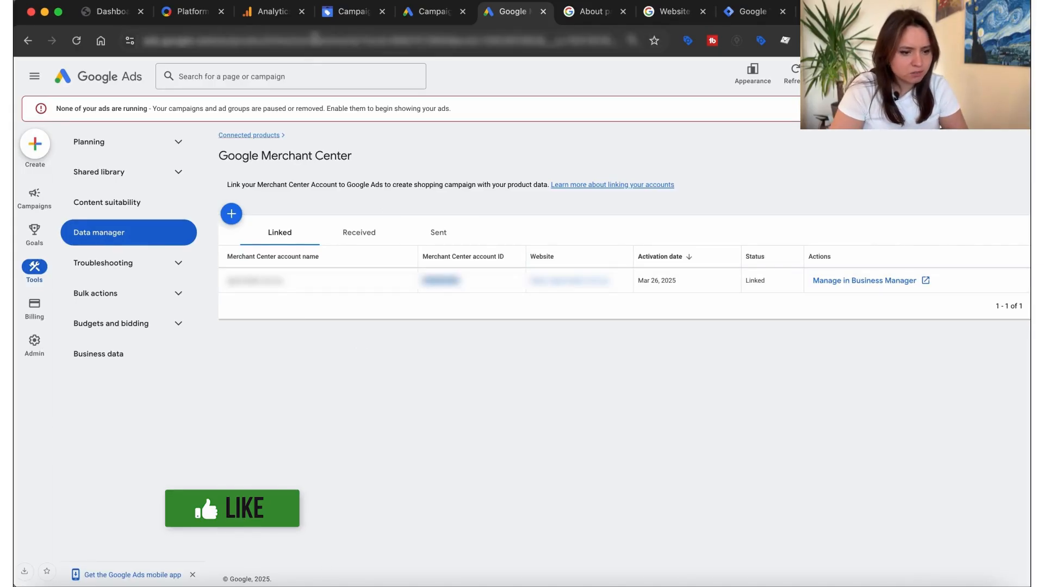
Step: Switch to Merchant Center, use find in page on the Ad campaigns page, and open the data sources
{"action": "left_click", "coordinate": [359, 20]}
{"action": "key", "text": "super+f"}
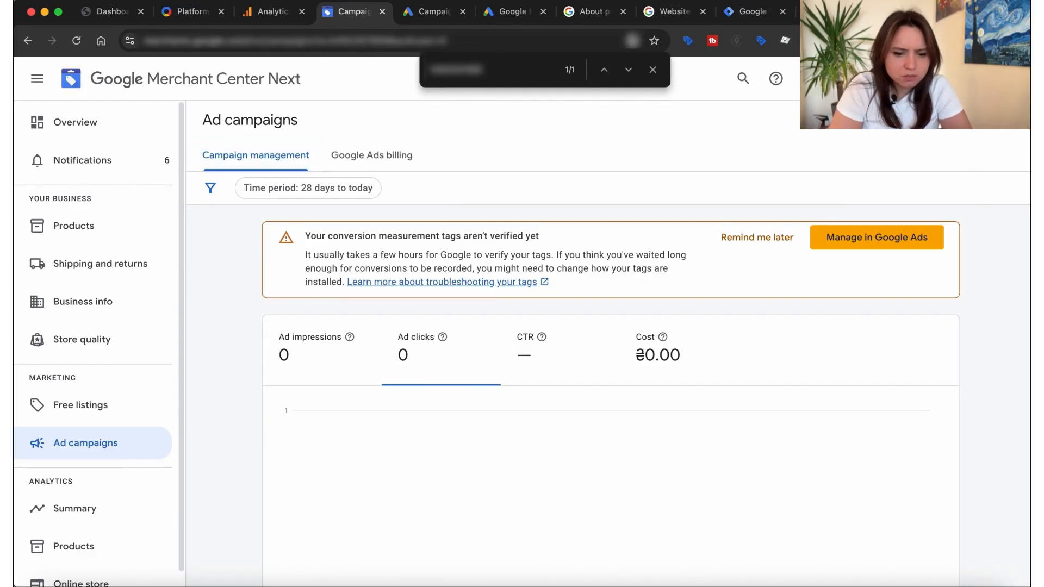
{"action": "left_click", "coordinate": [809, 78]}
{"action": "left_click", "coordinate": [761, 113]}
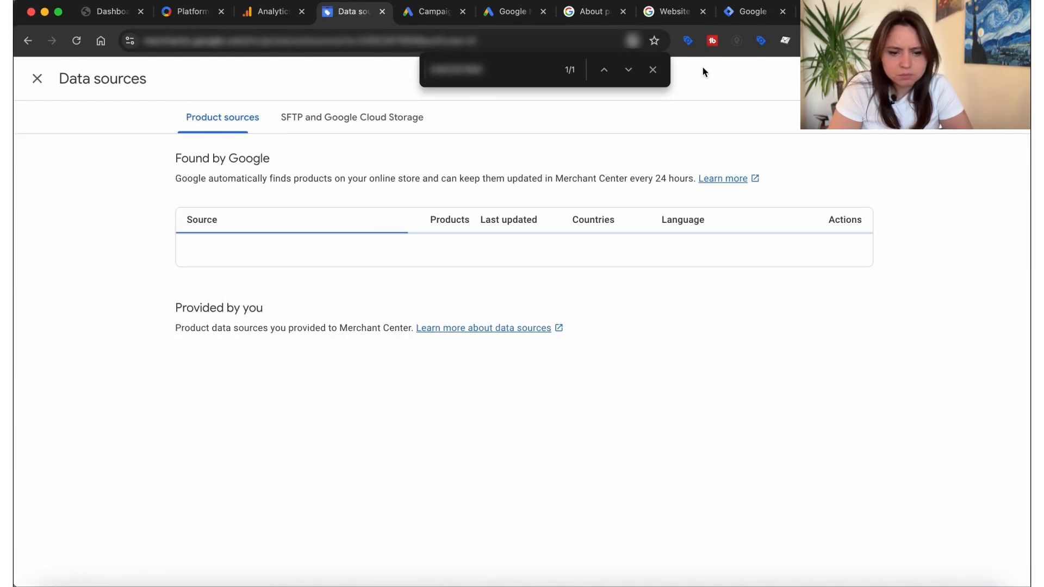
Step: Highlight the location warning in the campaign settings again and check the Products page in the other Google Ads tab
{"action": "left_click", "coordinate": [433, 11]}
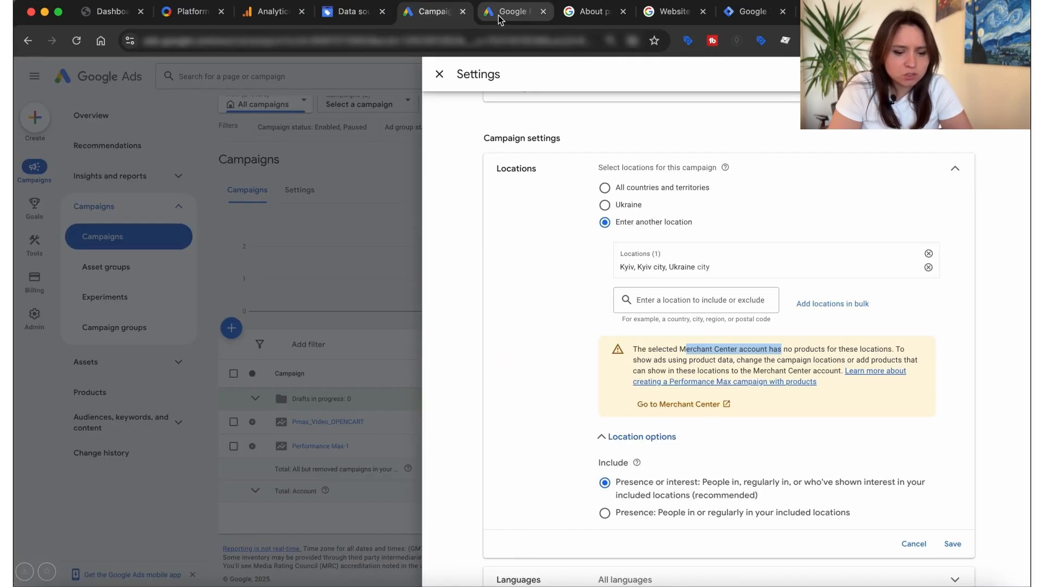
{"action": "left_click", "coordinate": [667, 361]}
{"action": "triple_click", "coordinate": [641, 347]}
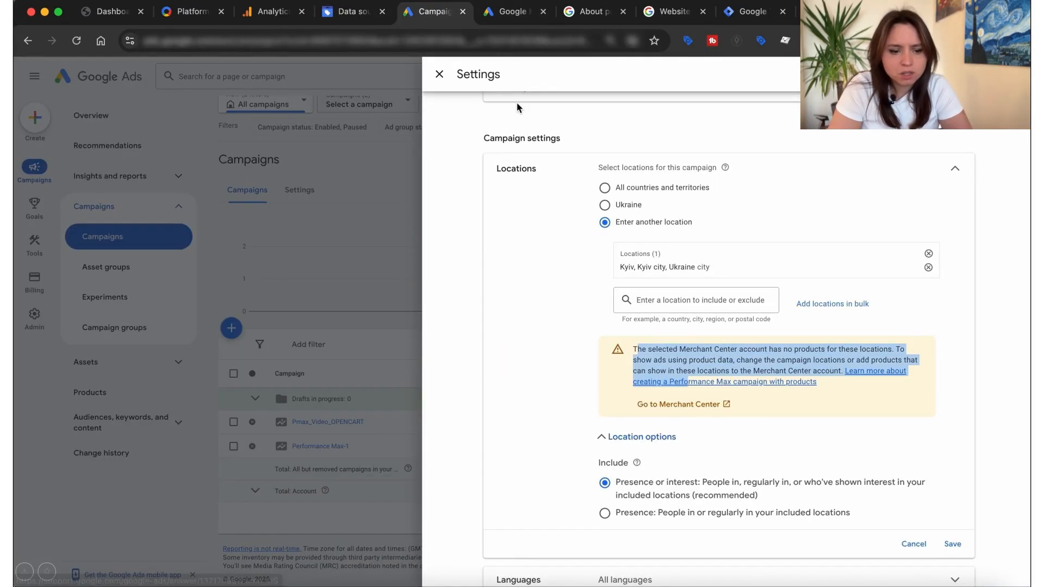
{"action": "left_click", "coordinate": [512, 11]}
{"action": "left_click", "coordinate": [39, 215]}
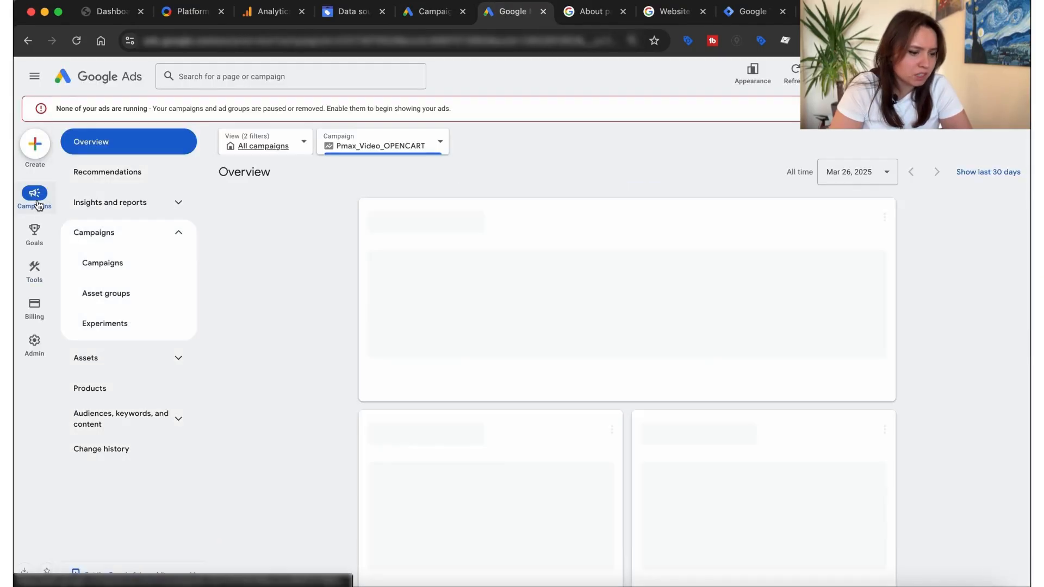
{"action": "left_click", "coordinate": [100, 418]}
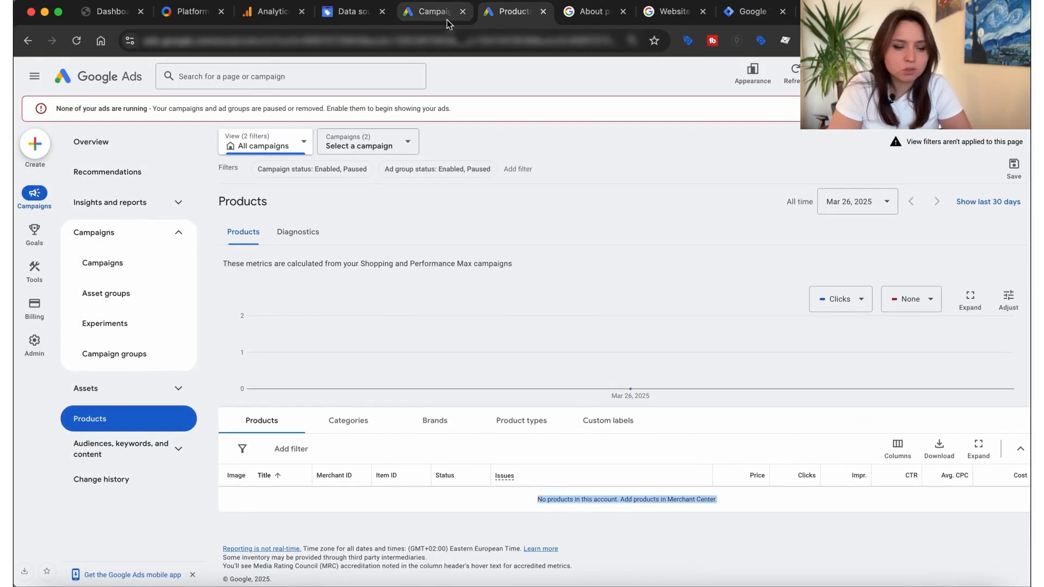
Step: Return to the campaign's location settings, set the location option to Presence and save the locations
{"action": "left_click", "coordinate": [429, 22]}
{"action": "left_click", "coordinate": [624, 353]}
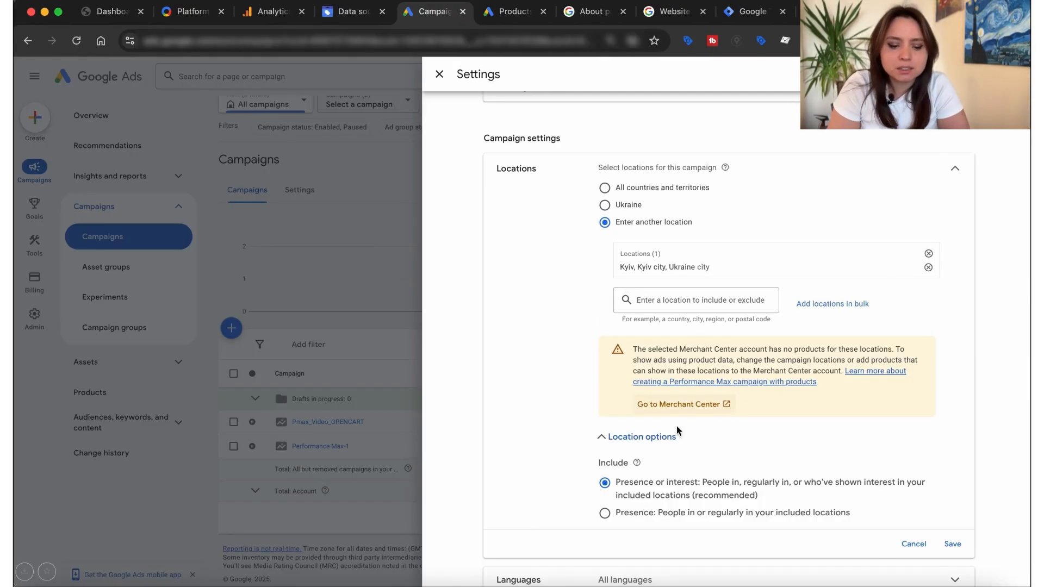
{"action": "scroll", "coordinate": [530, 452], "scroll_direction": "down", "scroll_amount": 2}
{"action": "left_click", "coordinate": [616, 417]}
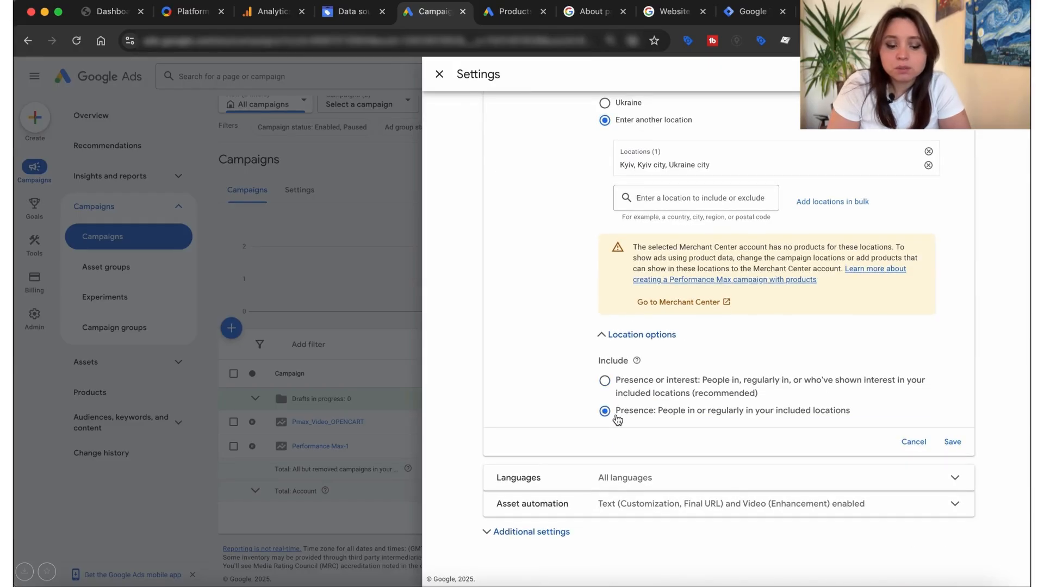
{"action": "left_click", "coordinate": [954, 444]}
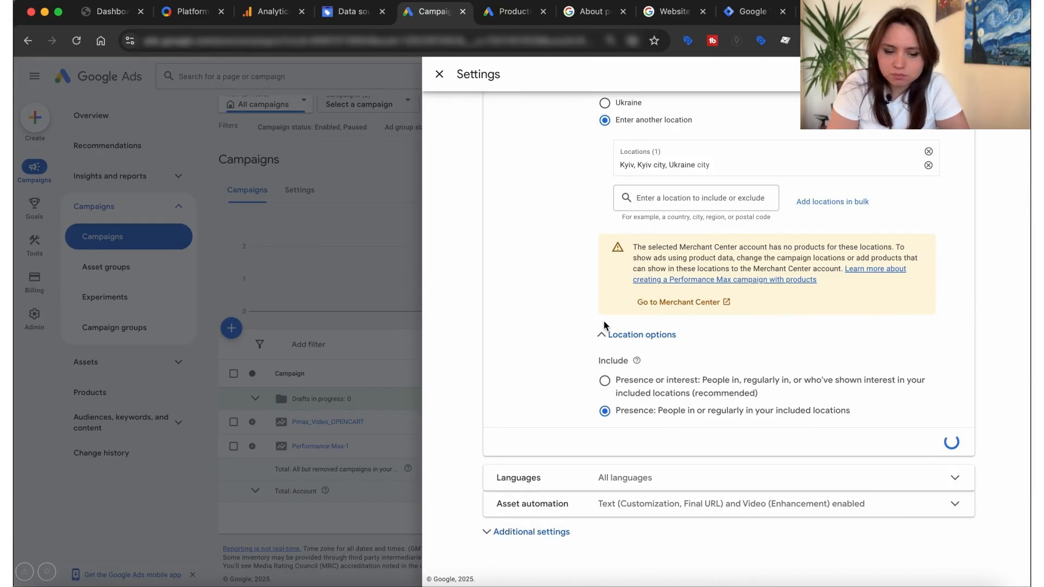
Step: Open the campaign's language settings, look through the language list, keep All languages and save
{"action": "left_click", "coordinate": [587, 479]}
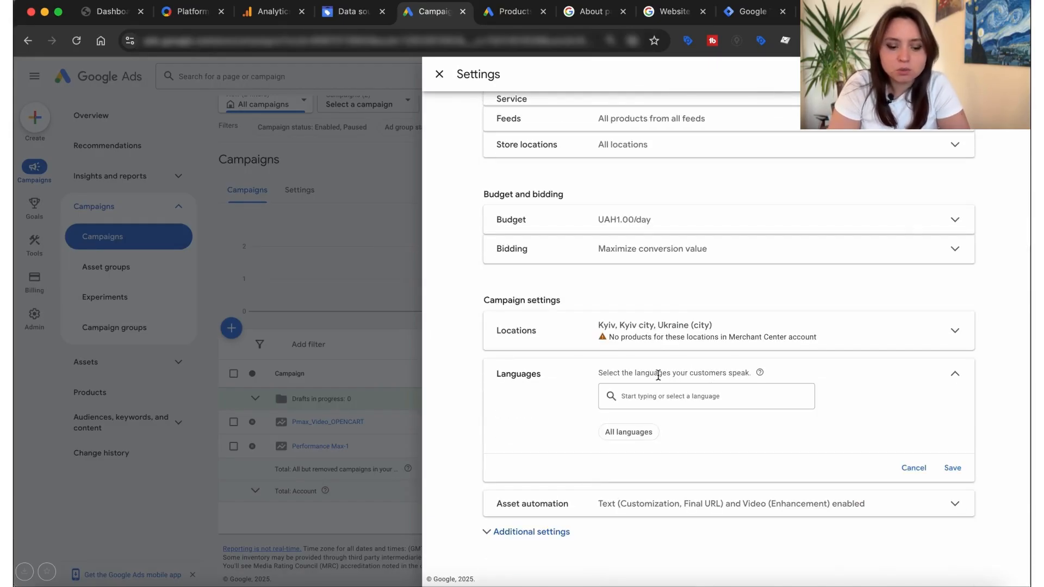
{"action": "left_click", "coordinate": [652, 399]}
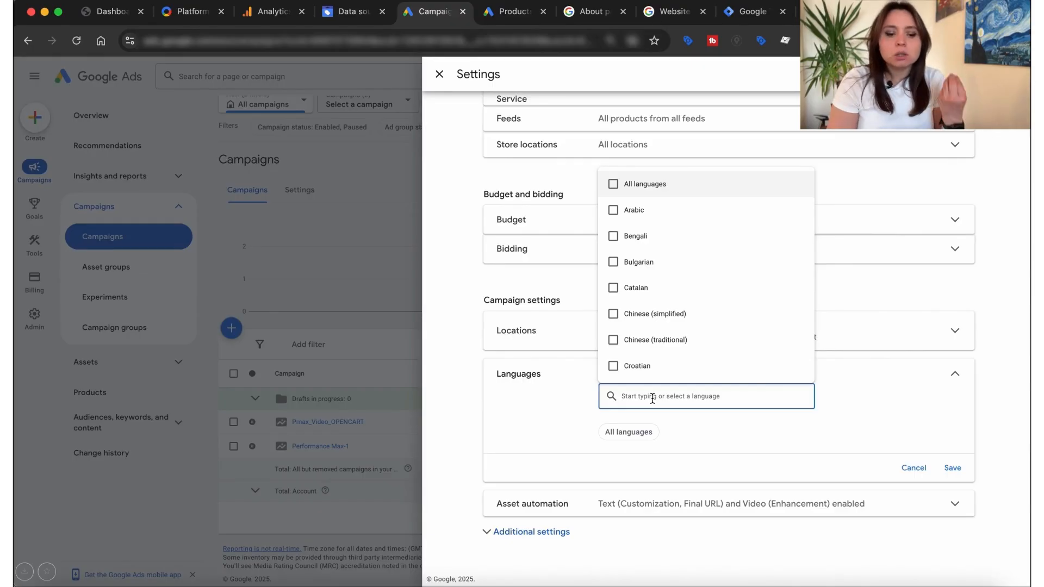
{"action": "left_click", "coordinate": [523, 436]}
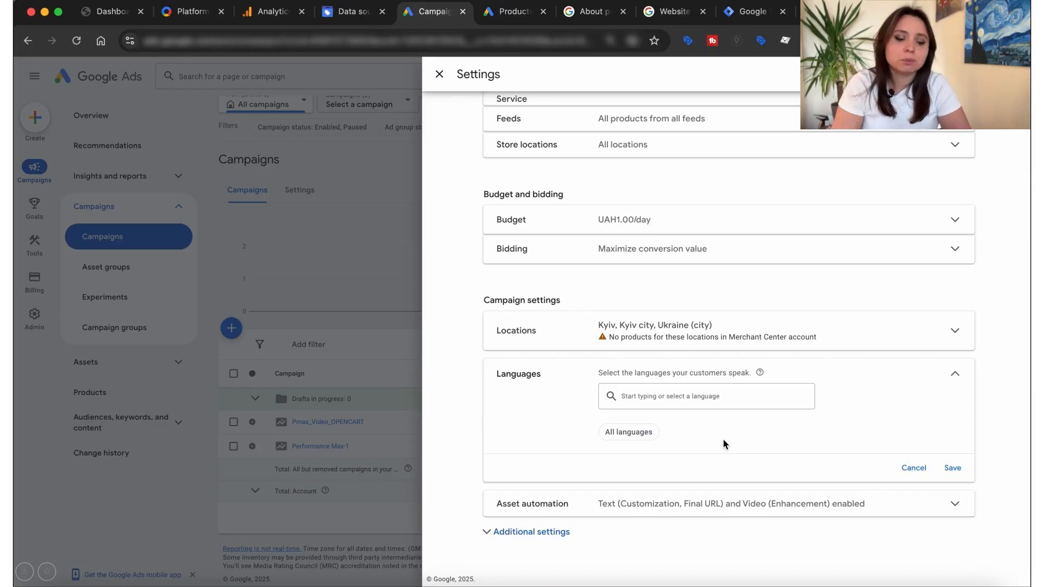
{"action": "left_click", "coordinate": [953, 468]}
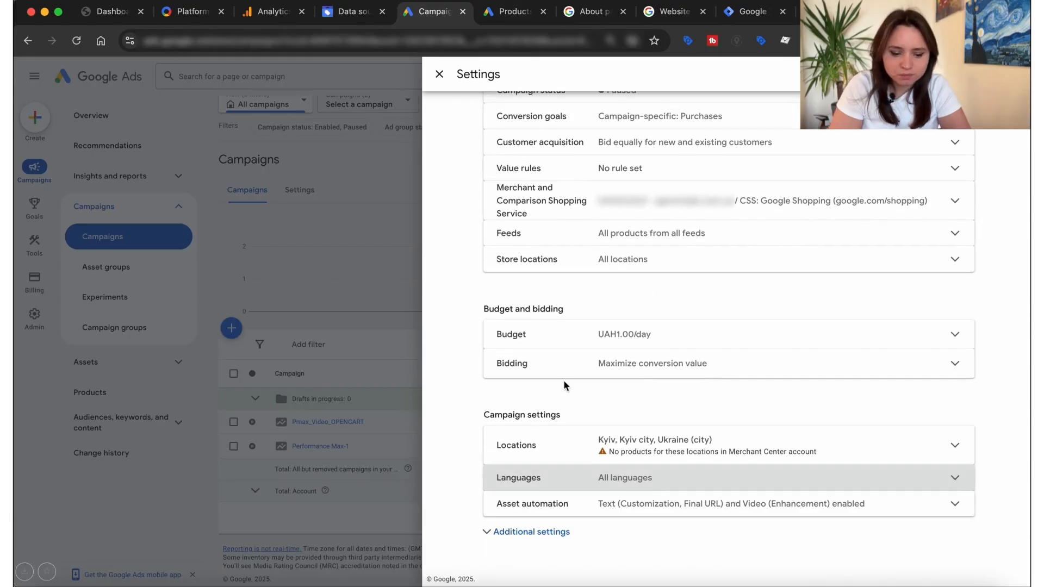
Step: Turn off text customization with Final URL expansion and video enhancement in the asset automation settings, and save
{"action": "left_click", "coordinate": [579, 503]}
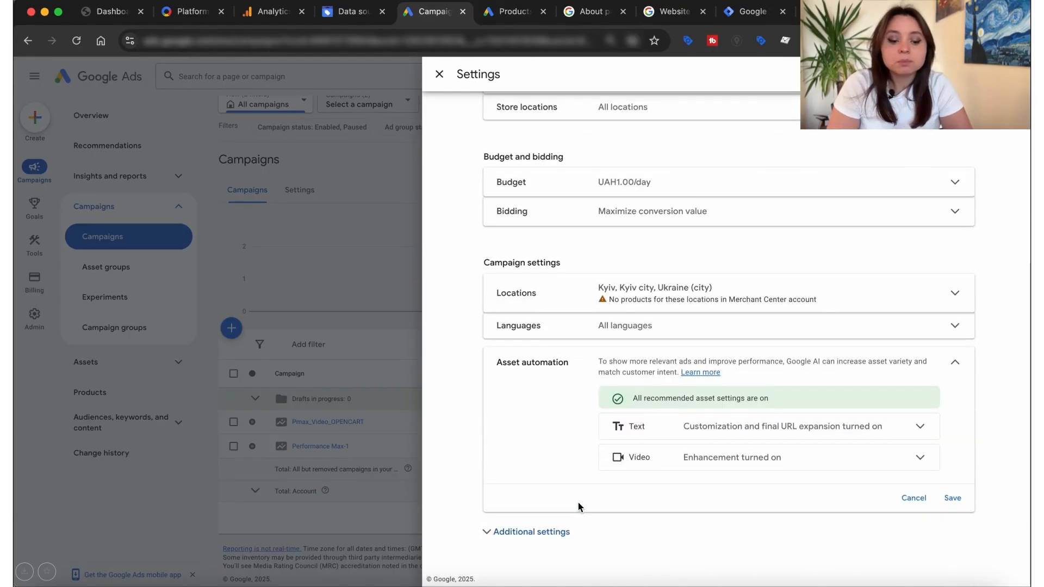
{"action": "left_click", "coordinate": [668, 432]}
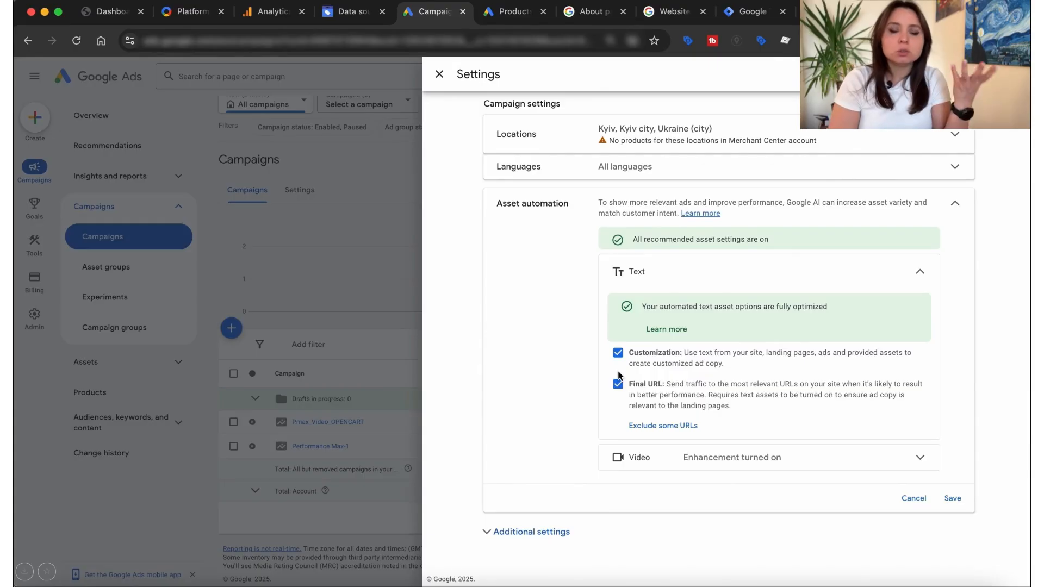
{"action": "left_click", "coordinate": [617, 353]}
{"action": "left_click", "coordinate": [618, 456]}
{"action": "left_click", "coordinate": [618, 184]}
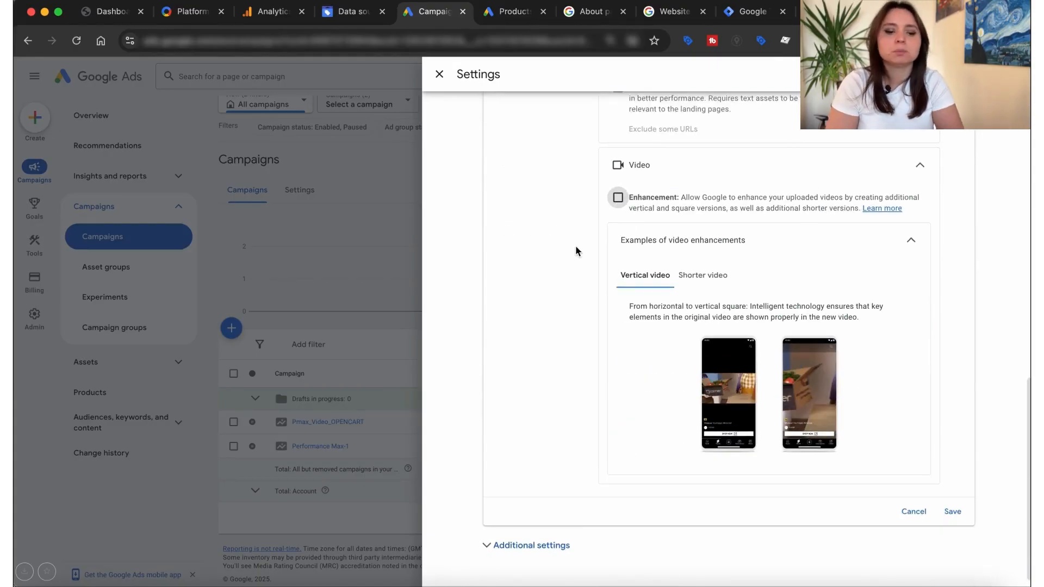
{"action": "scroll", "coordinate": [575, 245], "scroll_direction": "up", "scroll_amount": 5}
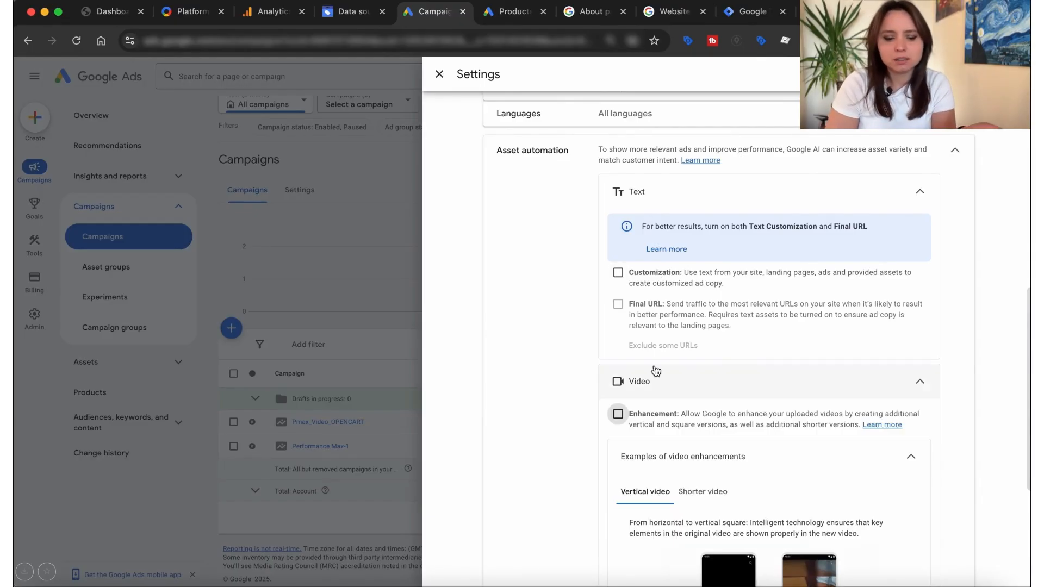
{"action": "scroll", "coordinate": [590, 366], "scroll_direction": "down", "scroll_amount": 3}
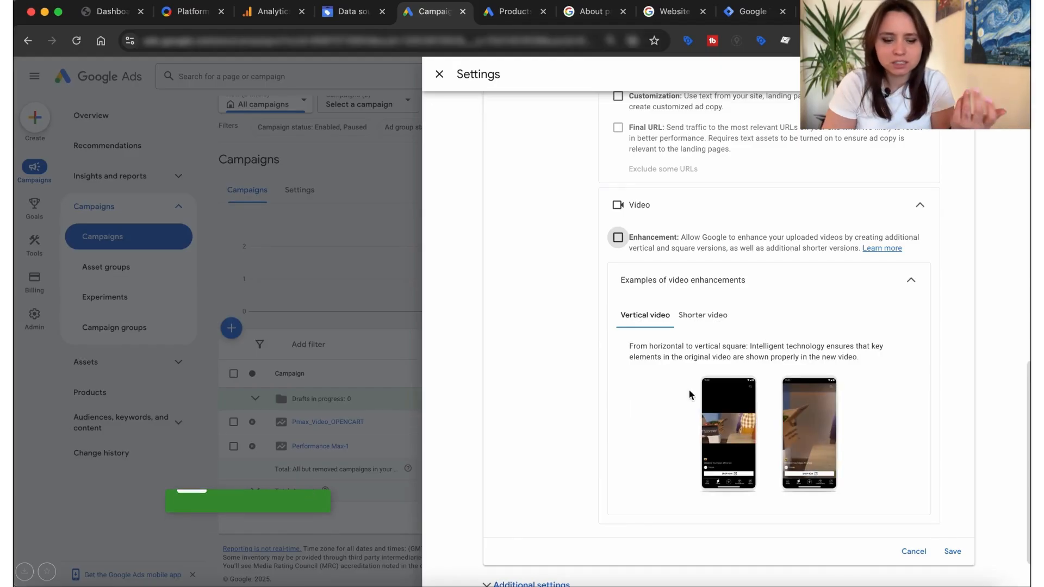
{"action": "scroll", "coordinate": [689, 390], "scroll_direction": "up", "scroll_amount": 5}
{"action": "scroll", "coordinate": [687, 314], "scroll_direction": "up", "scroll_amount": 1}
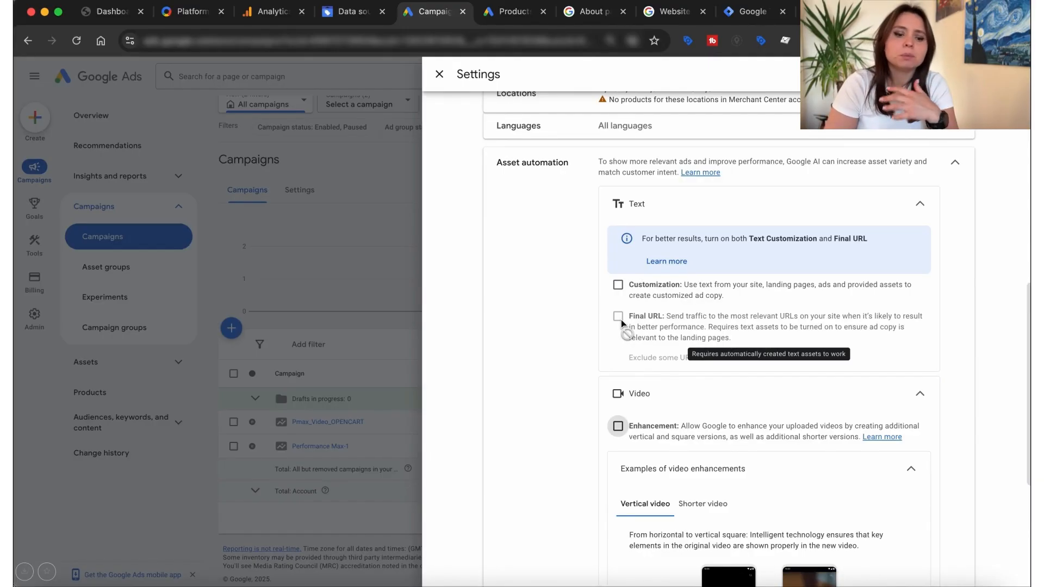
{"action": "scroll", "coordinate": [733, 325], "scroll_direction": "down", "scroll_amount": 1}
{"action": "scroll", "coordinate": [733, 326], "scroll_direction": "down", "scroll_amount": 5}
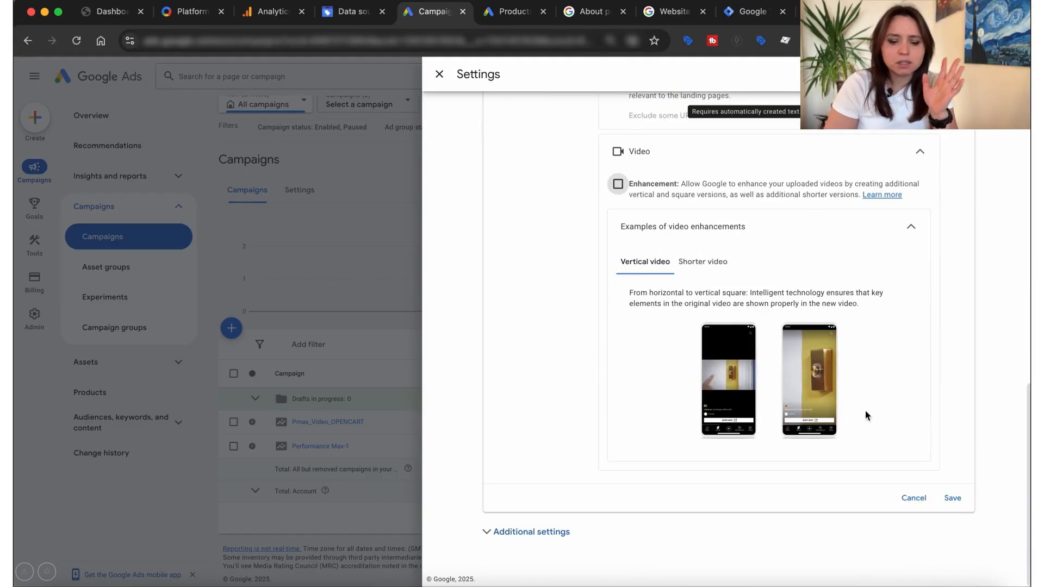
{"action": "left_click", "coordinate": [963, 500]}
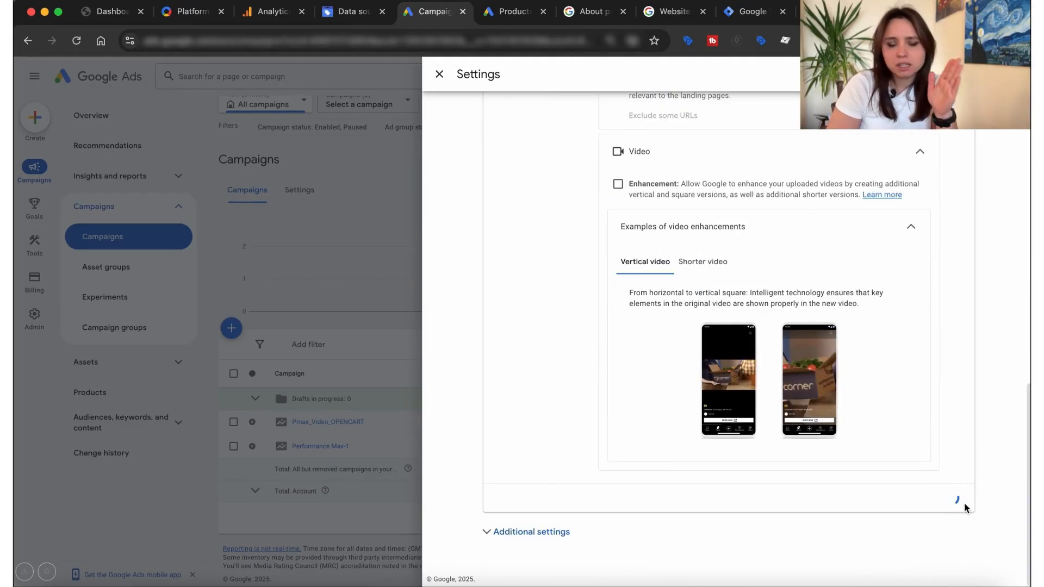
Step: Expand the additional settings, look at the brand list choices under brand exclusions, and cancel without adding any
{"action": "left_click", "coordinate": [538, 537]}
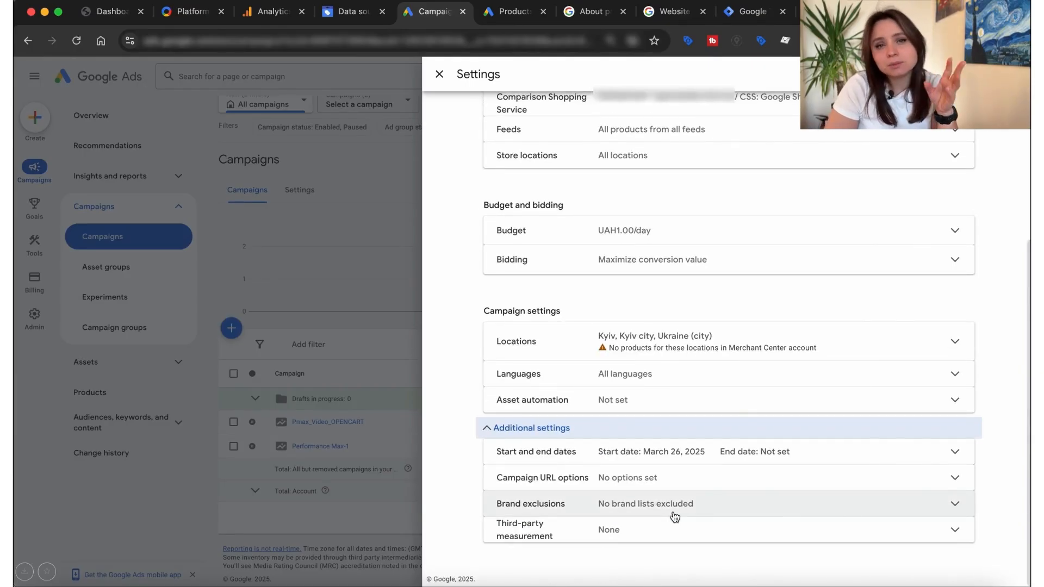
{"action": "left_click", "coordinate": [673, 513]}
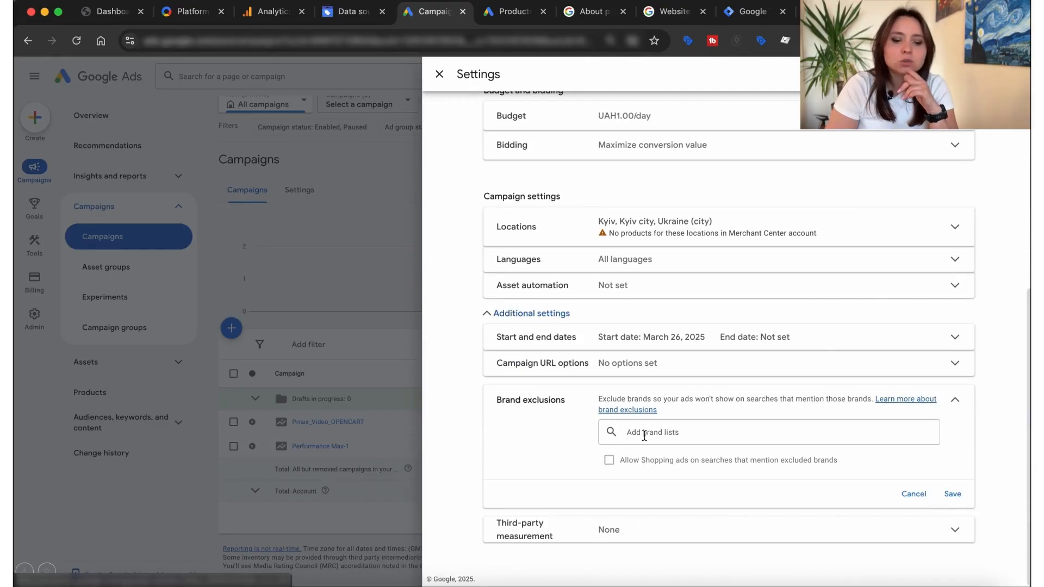
{"action": "left_click", "coordinate": [644, 435]}
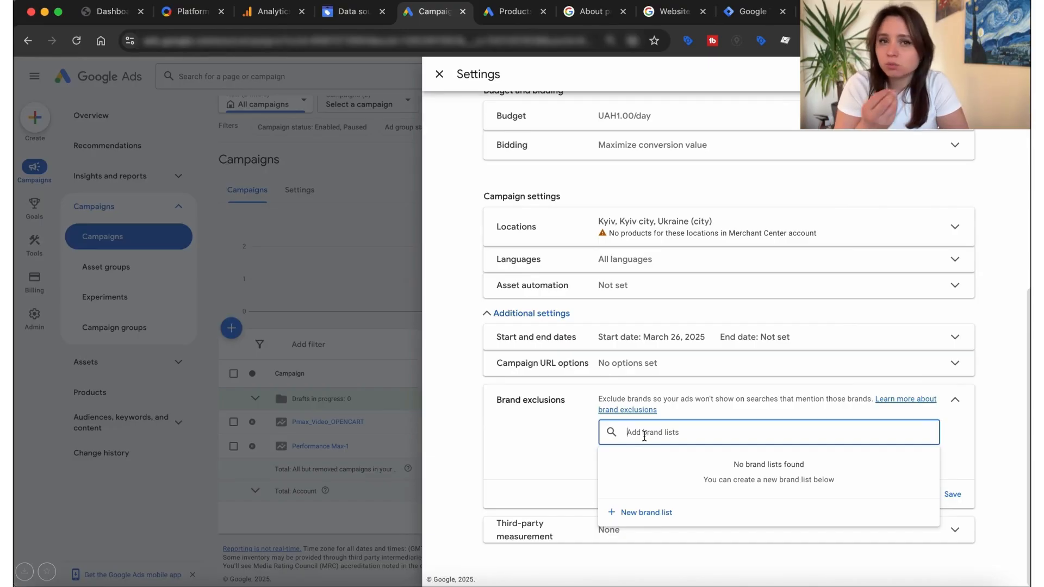
{"action": "left_click", "coordinate": [579, 433]}
{"action": "left_click", "coordinate": [924, 505]}
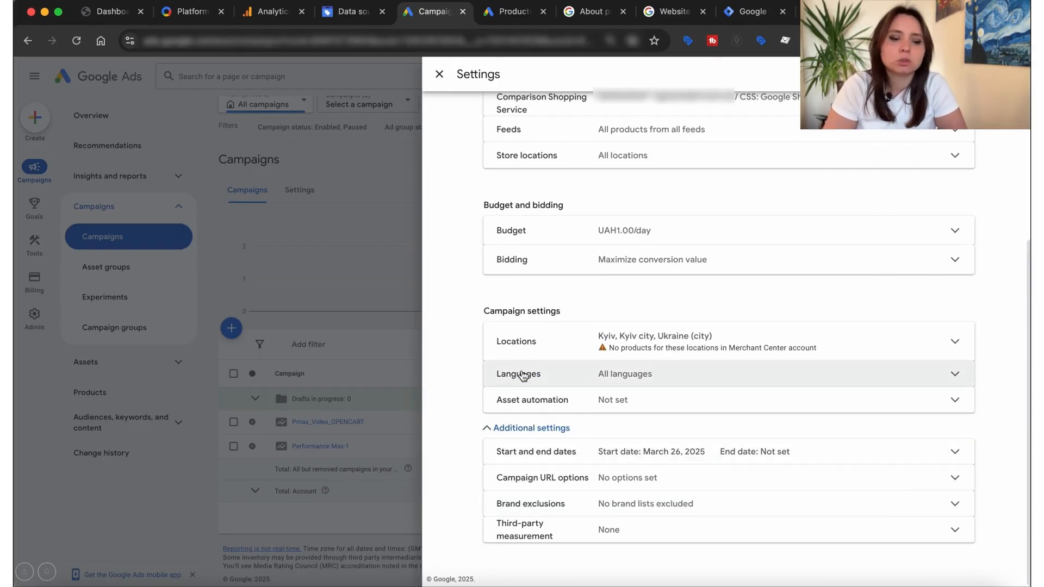
Step: Close the brand exclusions help article and open the change bid strategy options in the campaign's bidding settings
{"action": "scroll", "coordinate": [567, 405], "scroll_direction": "up", "scroll_amount": 4}
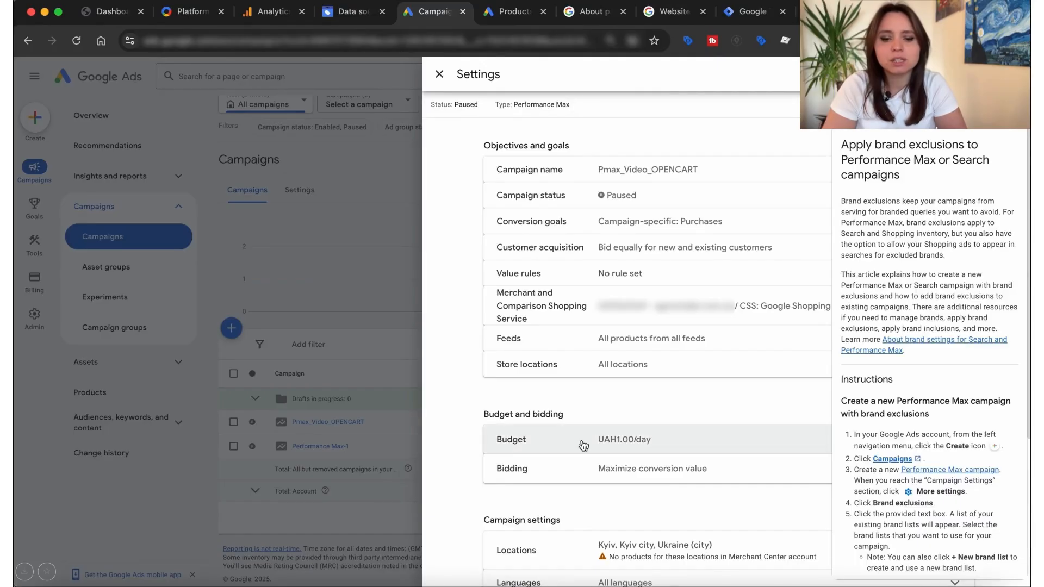
{"action": "left_click", "coordinate": [1012, 108]}
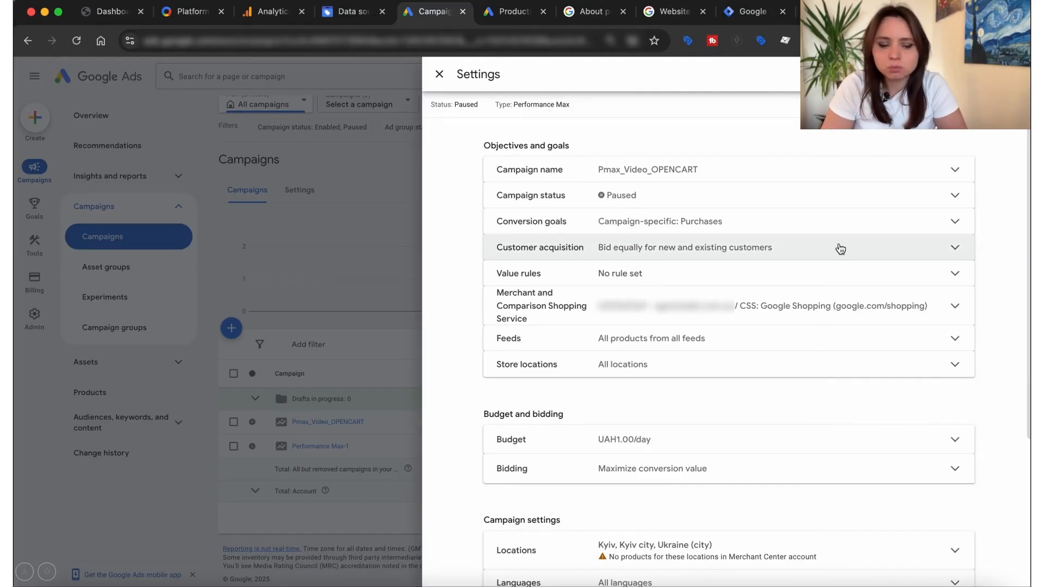
{"action": "scroll", "coordinate": [758, 377], "scroll_direction": "down", "scroll_amount": 4}
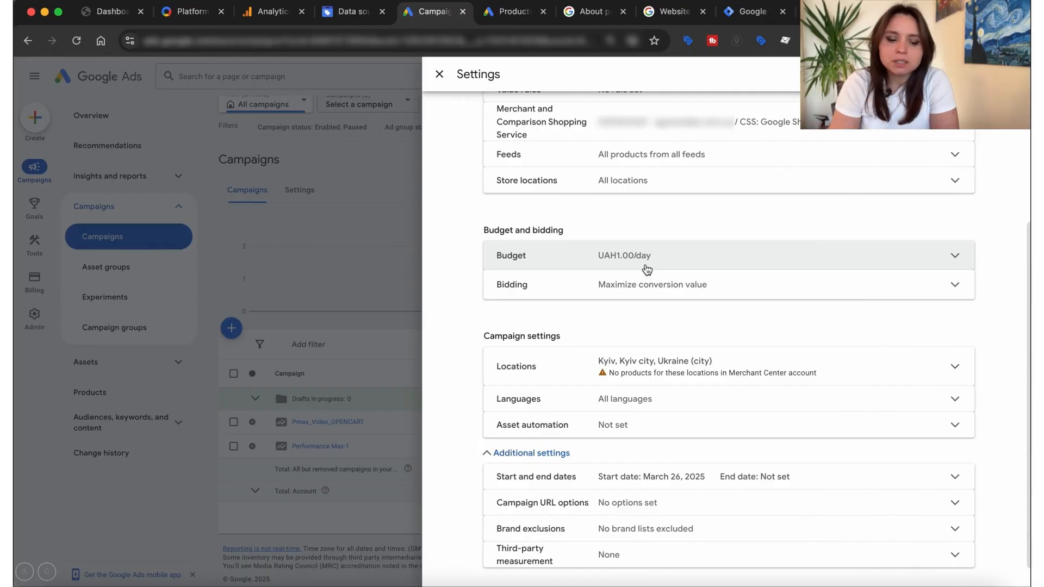
{"action": "left_click", "coordinate": [659, 294]}
{"action": "scroll", "coordinate": [602, 327], "scroll_direction": "down", "scroll_amount": 1}
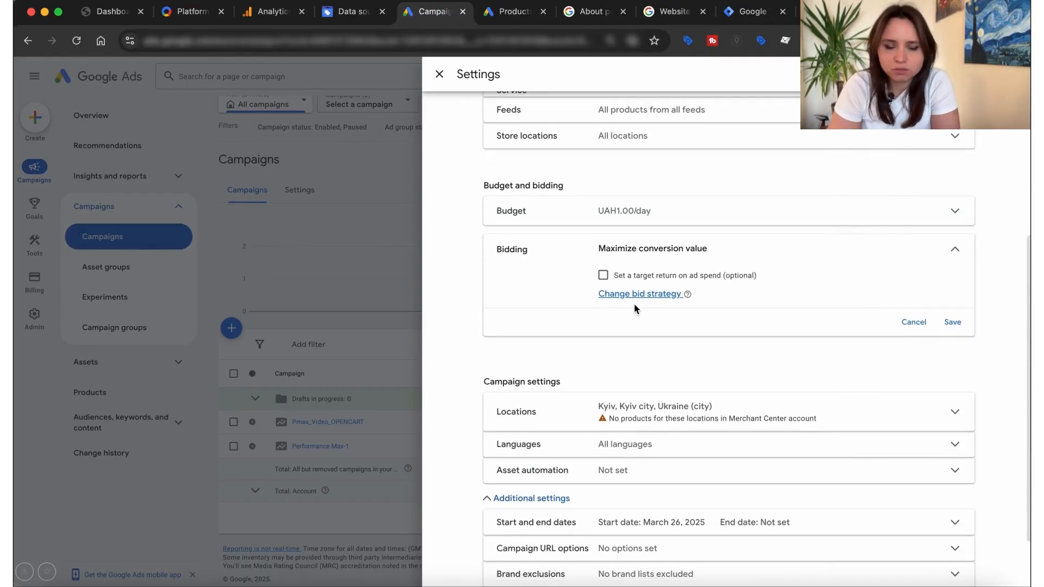
{"action": "left_click", "coordinate": [650, 295]}
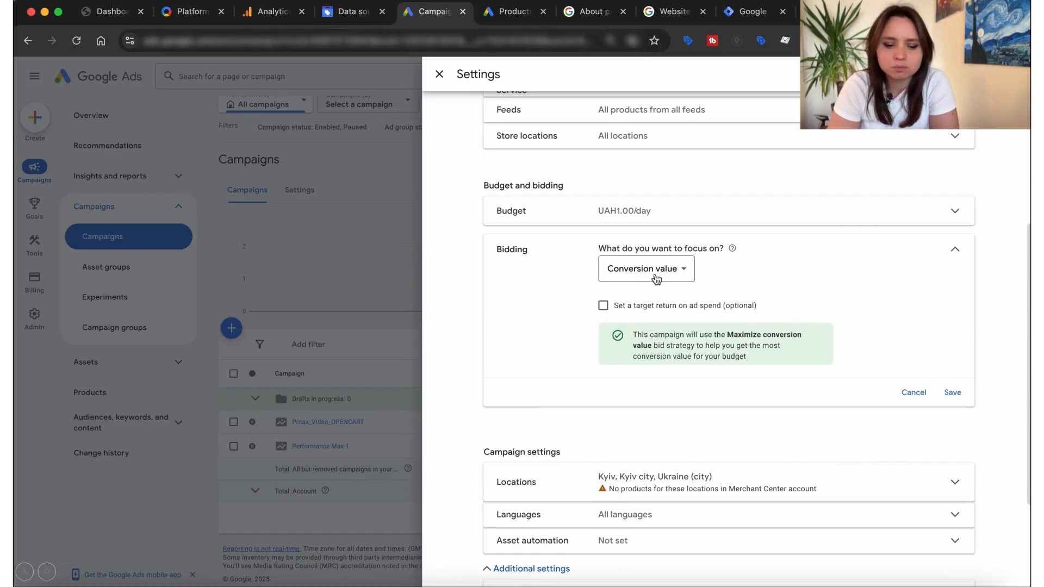
Step: Compare the Conversions and Conversion value focus options in the bidding settings, ending on Conversion value
{"action": "left_click", "coordinate": [657, 280]}
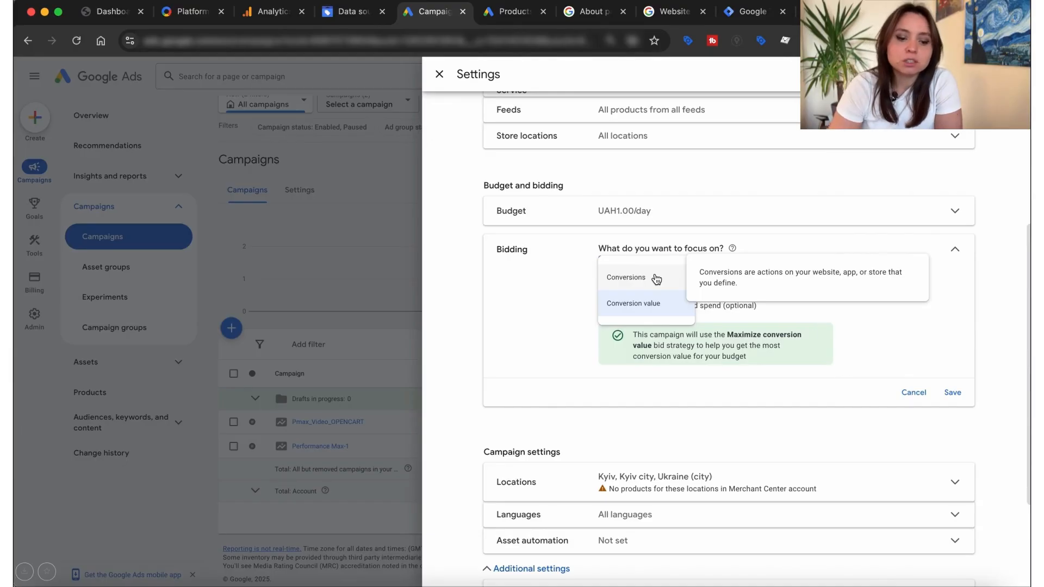
{"action": "left_click", "coordinate": [658, 279]}
{"action": "left_click", "coordinate": [657, 278]}
{"action": "left_click", "coordinate": [650, 299]}
{"action": "left_click", "coordinate": [647, 309]}
{"action": "left_click", "coordinate": [647, 309]}
{"action": "left_click", "coordinate": [657, 271]}
{"action": "left_click", "coordinate": [653, 282]}
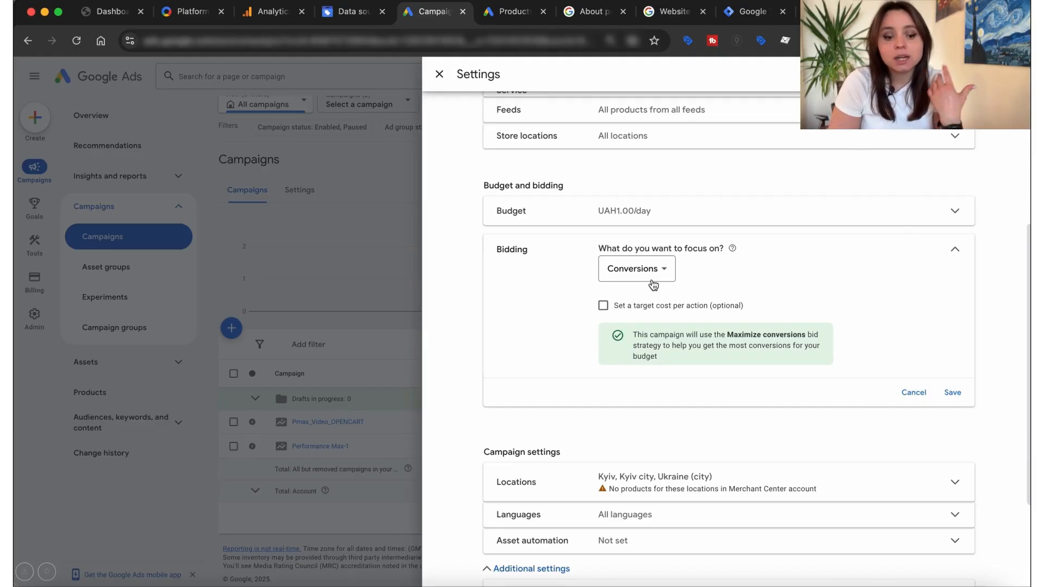
{"action": "left_click", "coordinate": [654, 283]}
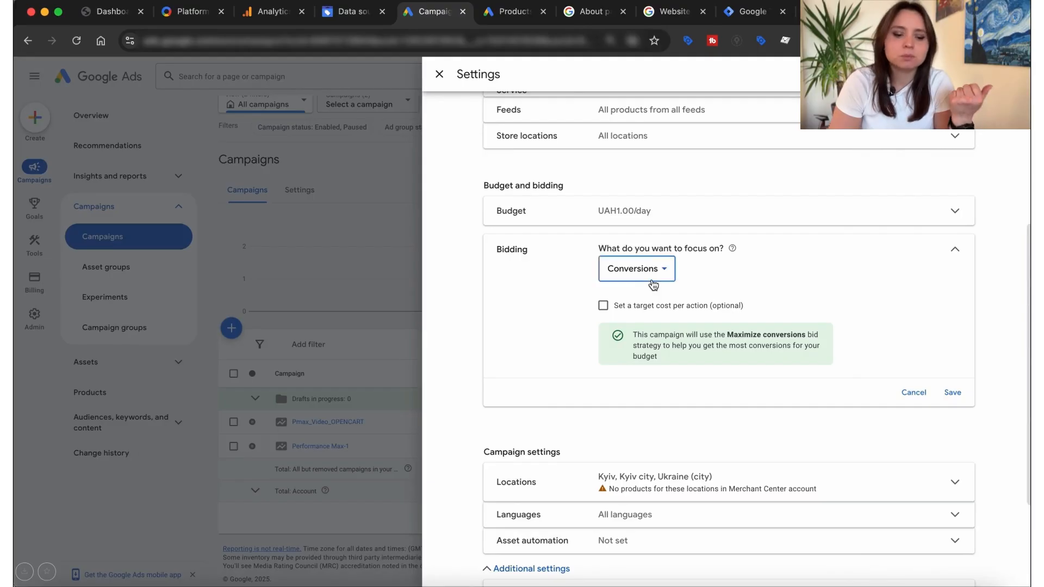
{"action": "left_click", "coordinate": [655, 300]}
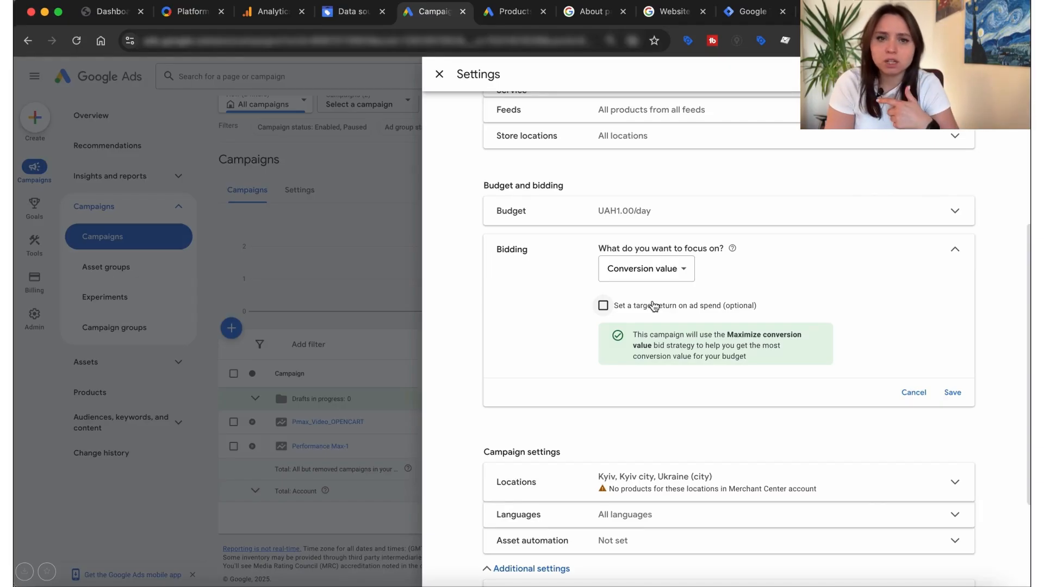
Step: Try out the target return on ad spend option and switch the bidding focus to Conversions and back to Conversion value
{"action": "left_click", "coordinate": [653, 306]}
{"action": "left_click", "coordinate": [629, 346]}
{"action": "type", "text": "2"}
{"action": "key", "text": "BackSpace"}
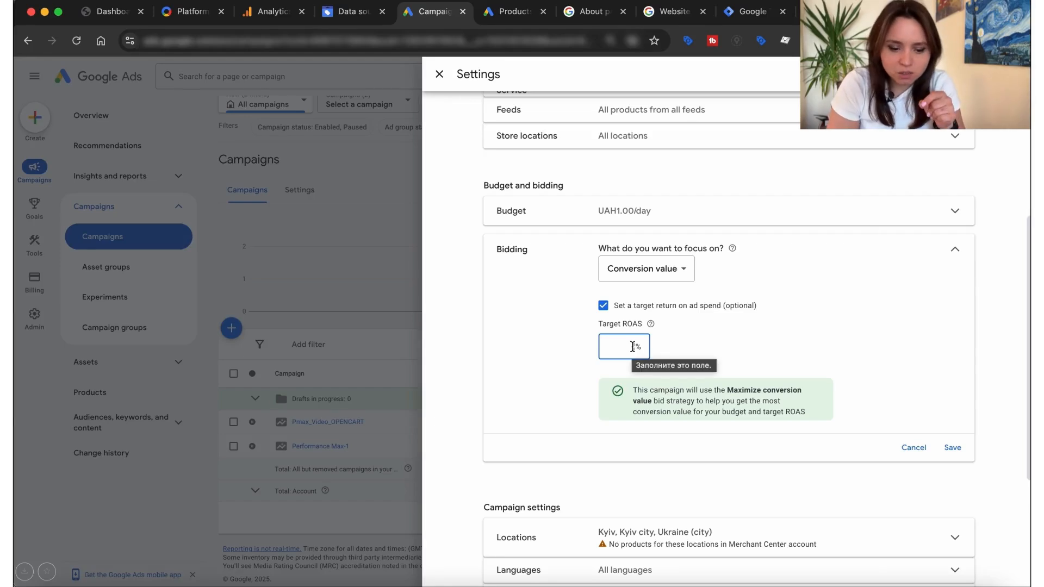
{"action": "left_click", "coordinate": [603, 306]}
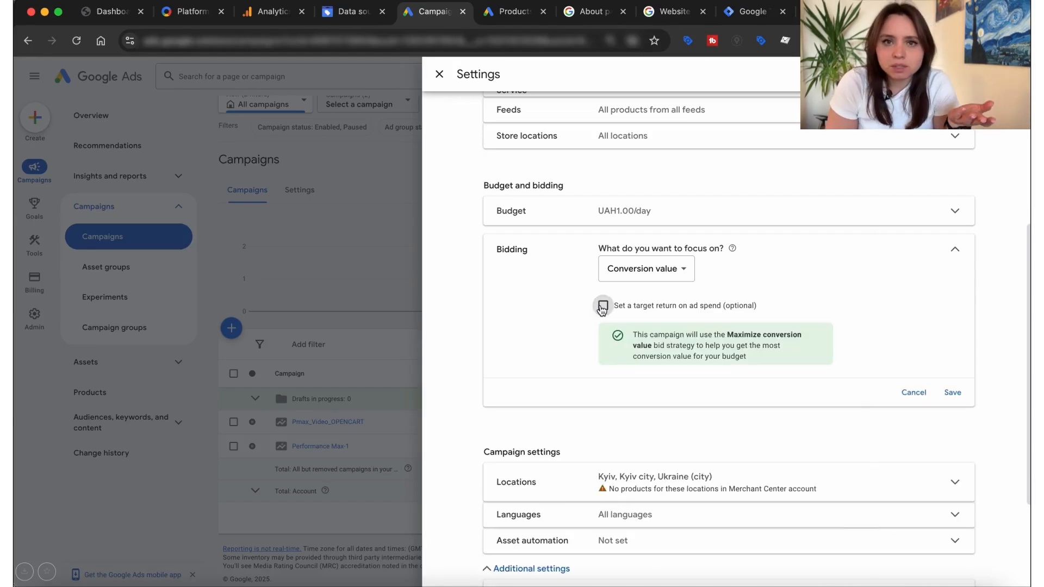
{"action": "left_click", "coordinate": [603, 262]}
{"action": "left_click", "coordinate": [631, 283]}
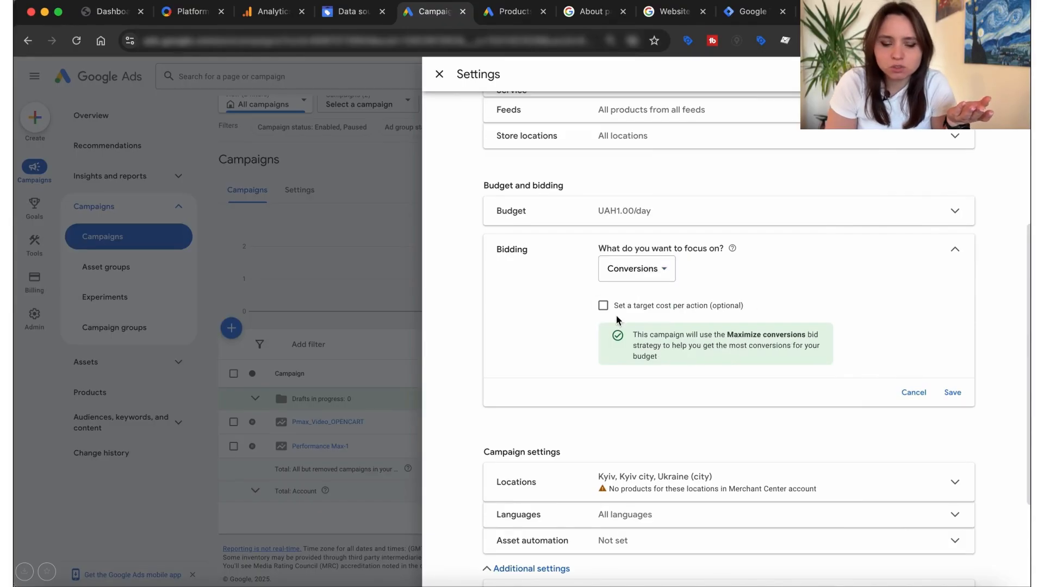
{"action": "left_click", "coordinate": [647, 272]}
{"action": "left_click", "coordinate": [649, 302]}
{"action": "left_click", "coordinate": [617, 306]}
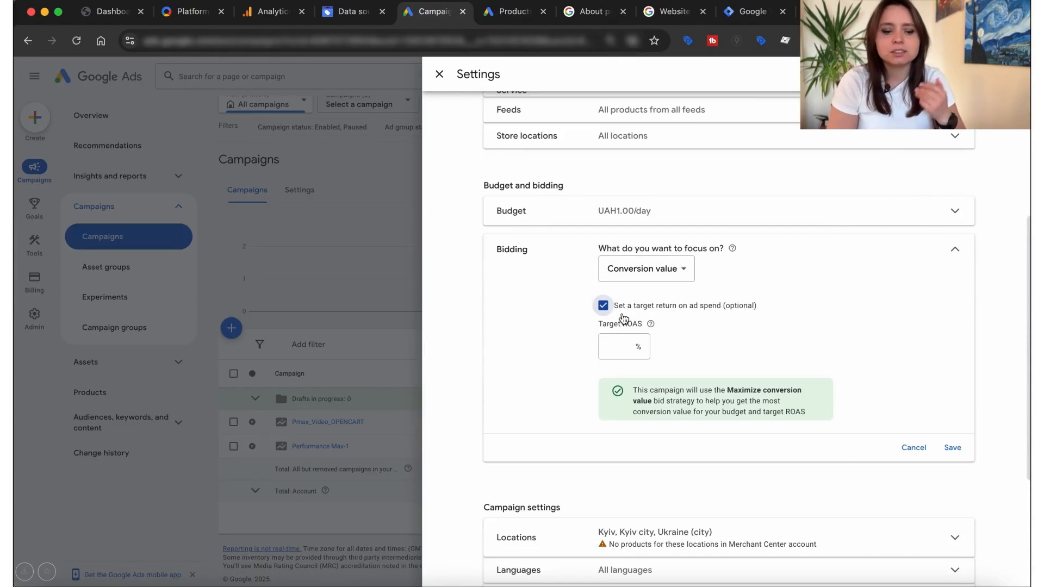
{"action": "left_click", "coordinate": [623, 348]}
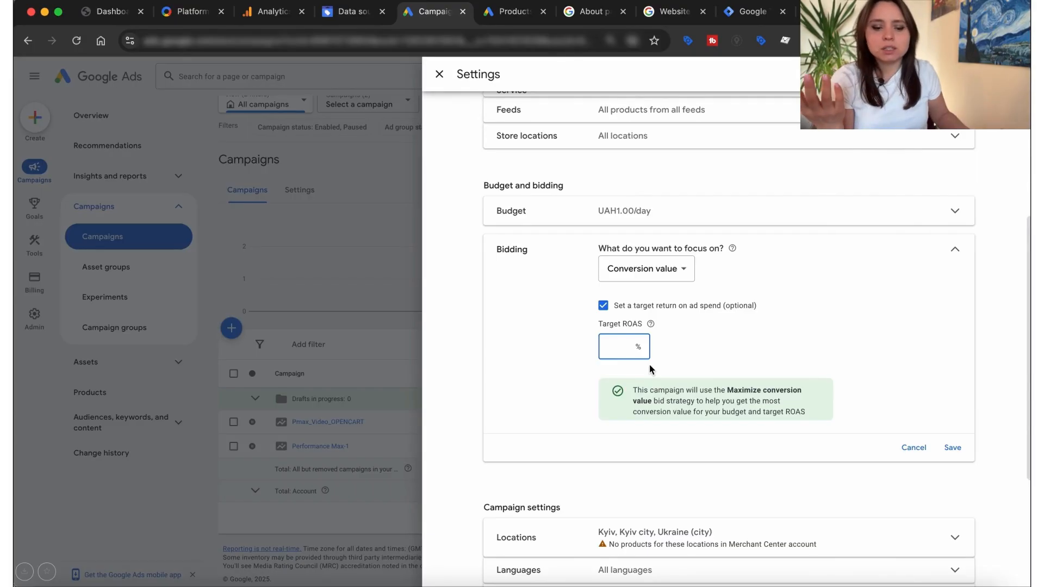
{"action": "left_click", "coordinate": [603, 307]}
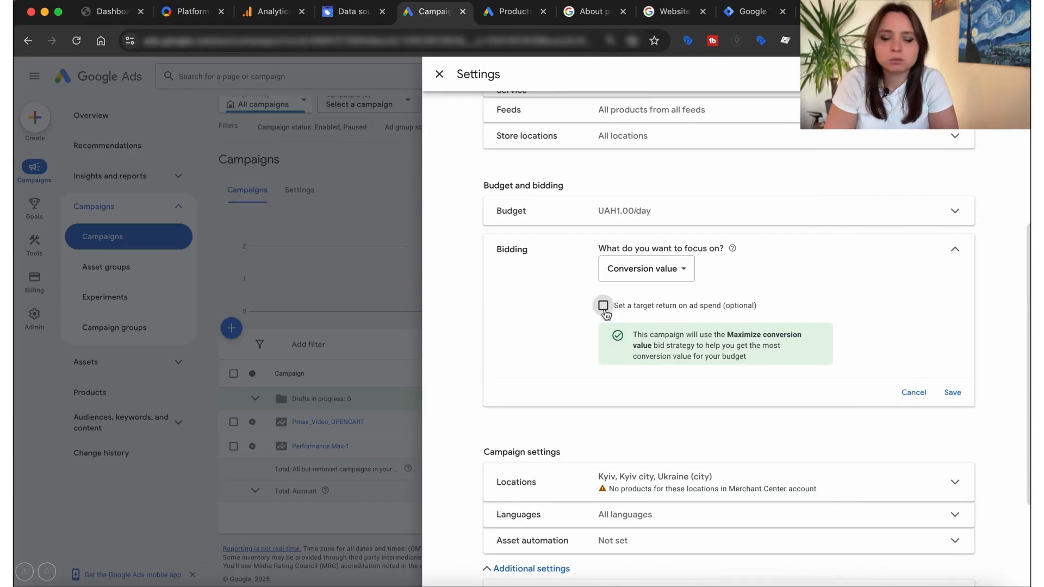
Step: Enable a target return on ad spend for the Conversion value focus, set the target ROAS to 600% and save
{"action": "left_click", "coordinate": [603, 306]}
{"action": "left_click", "coordinate": [628, 348]}
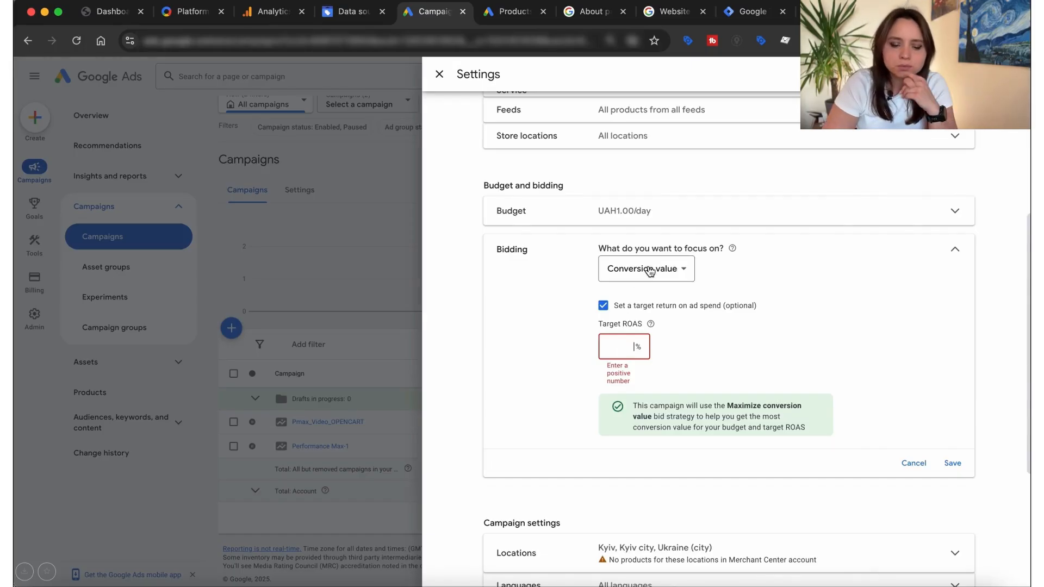
{"action": "type", "text": "600"}
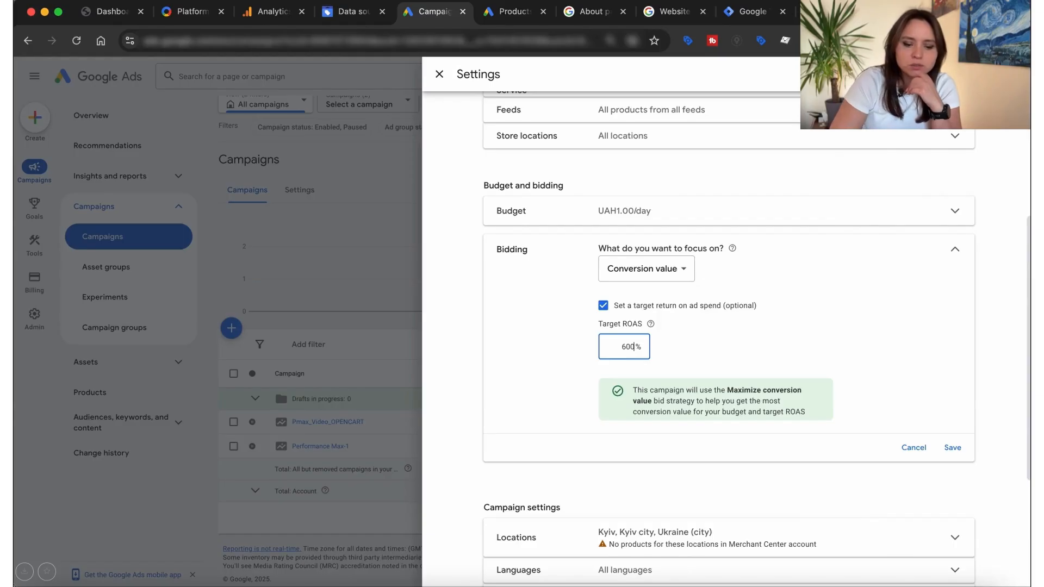
{"action": "left_click", "coordinate": [952, 449]}
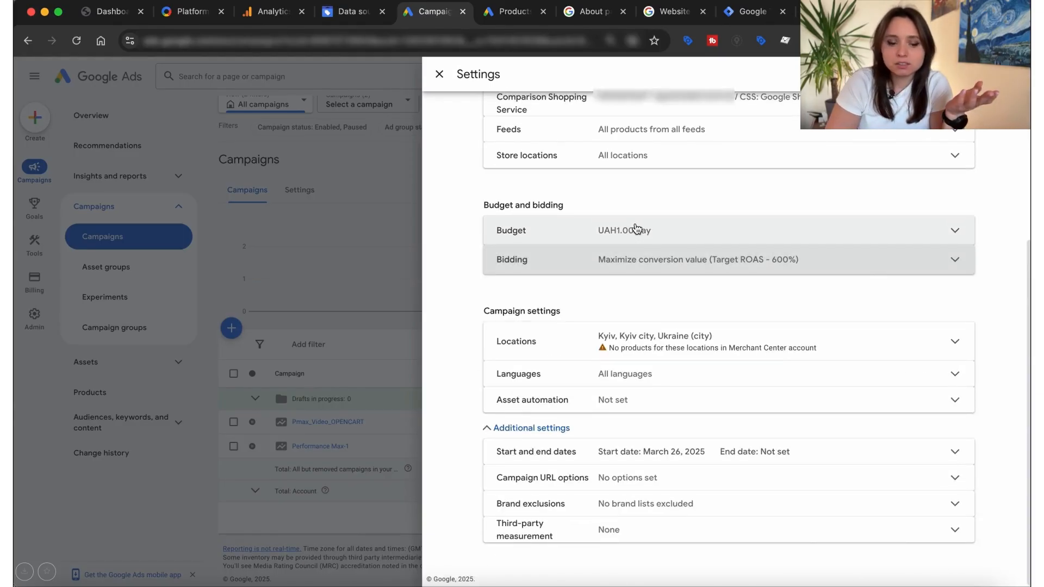
Step: Set the campaign's average daily budget to UAH 300 and save
{"action": "left_click", "coordinate": [636, 229]}
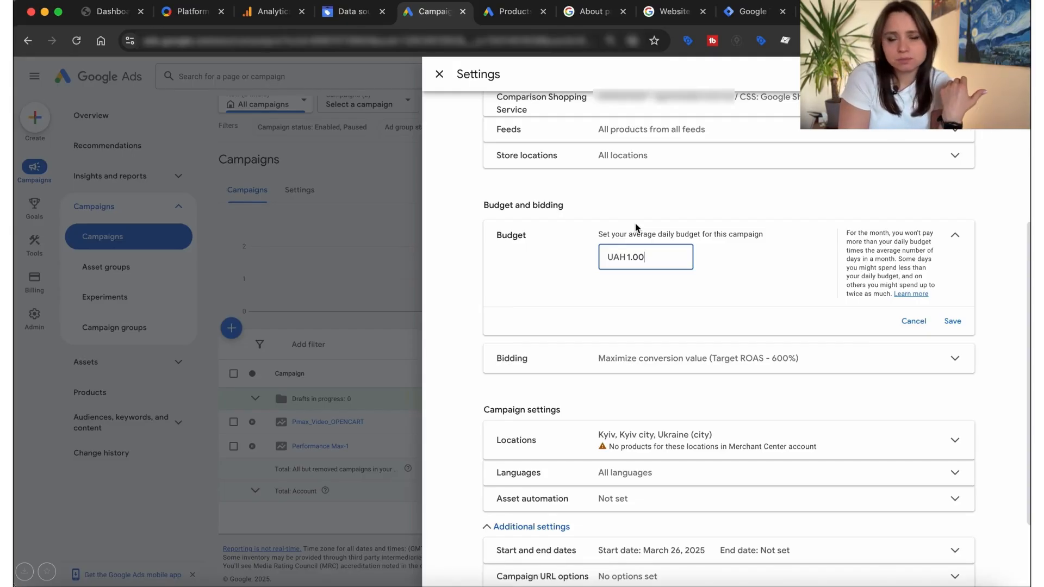
{"action": "key", "text": "BackSpace"}
{"action": "key", "text": "BackSpace"}
{"action": "key", "text": "BackSpace"}
{"action": "key", "text": "BackSpace"}
{"action": "type", "text": "300"}
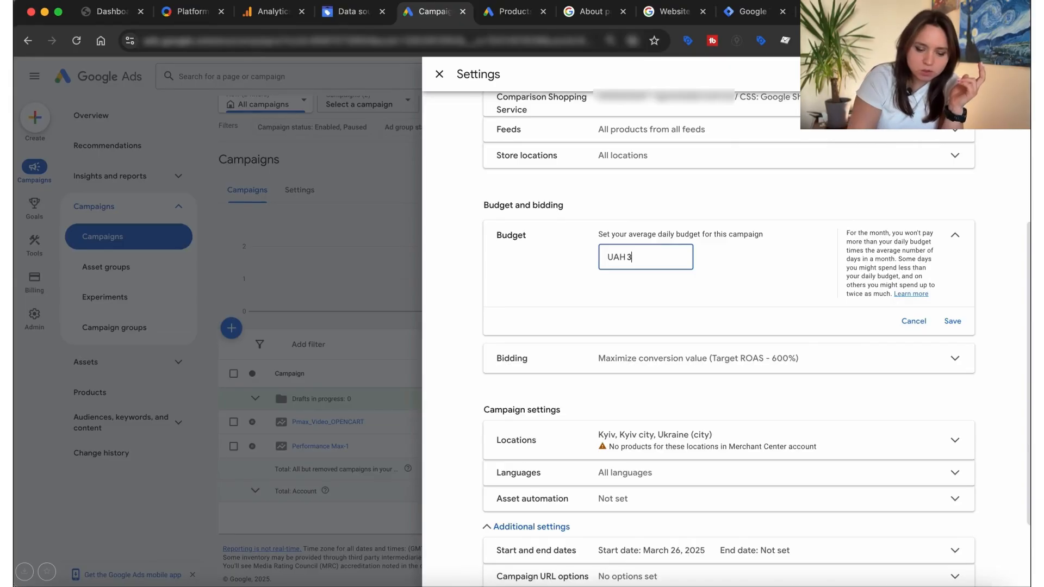
{"action": "left_click", "coordinate": [952, 321]}
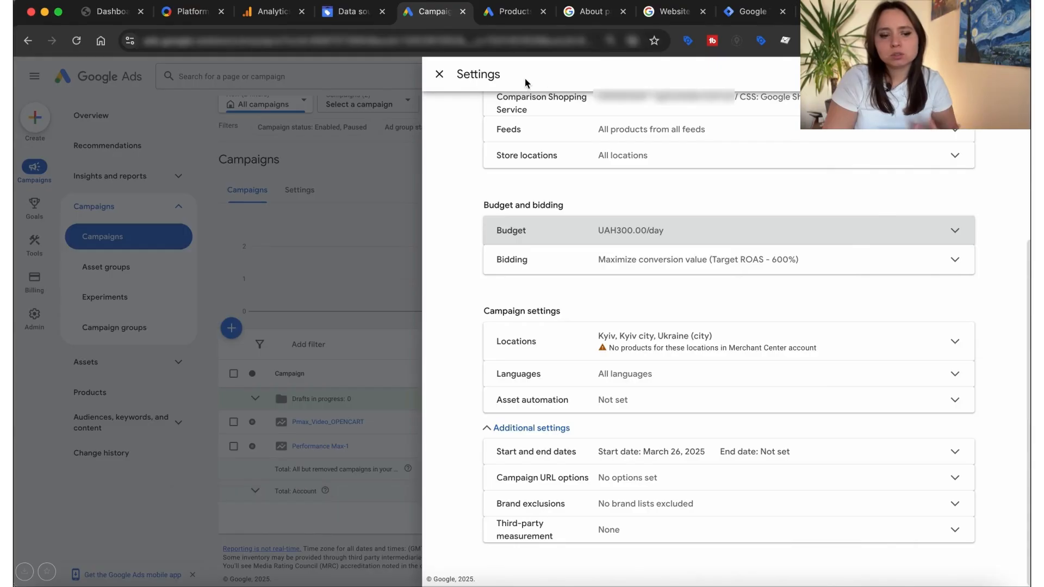
Step: Close the campaign settings and enable the Pmax_Video_OPENCART campaign in the campaign list
{"action": "left_click", "coordinate": [439, 74]}
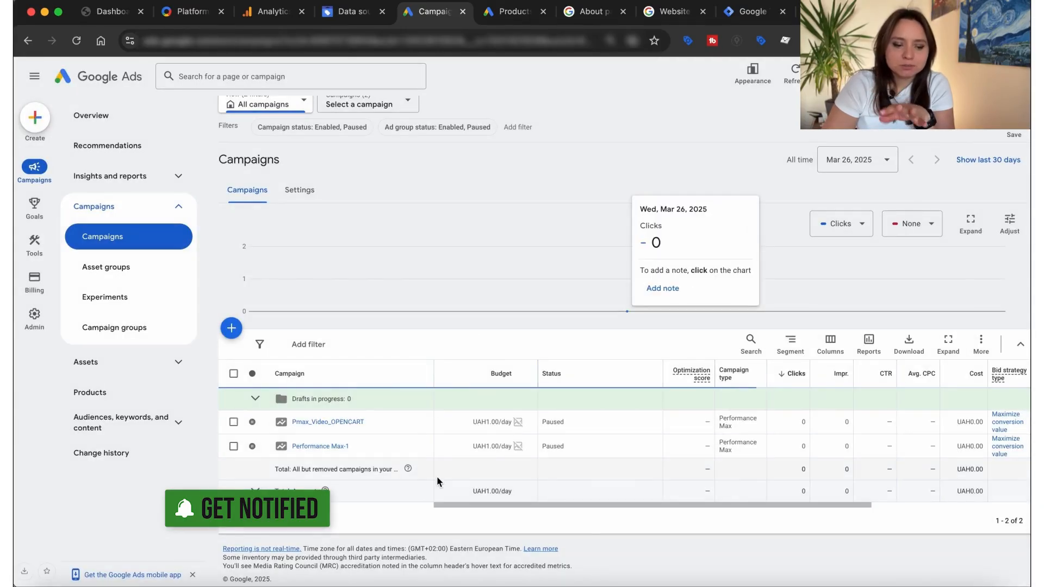
{"action": "left_click", "coordinate": [260, 427]}
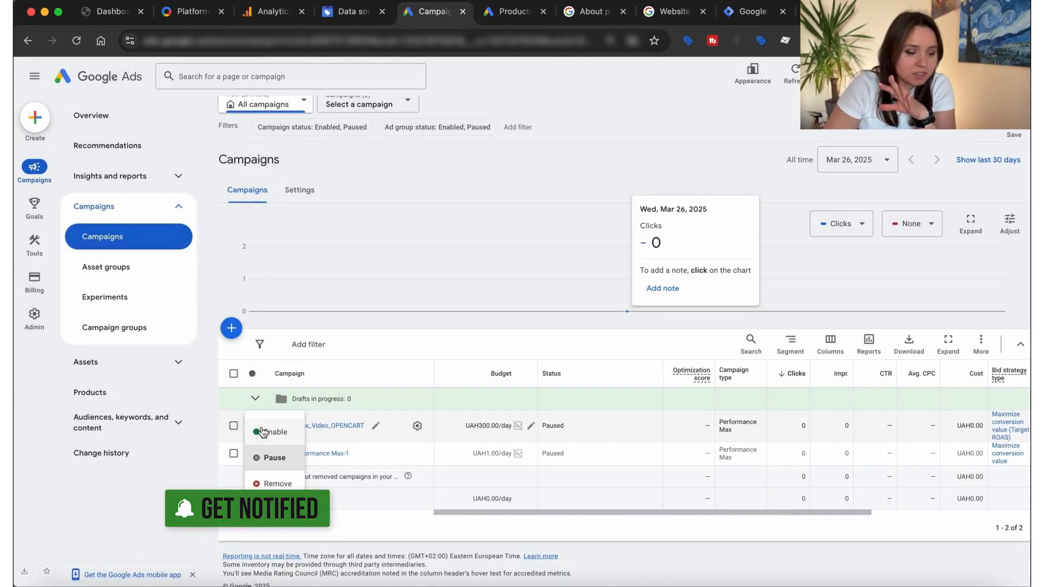
{"action": "left_click", "coordinate": [272, 434]}
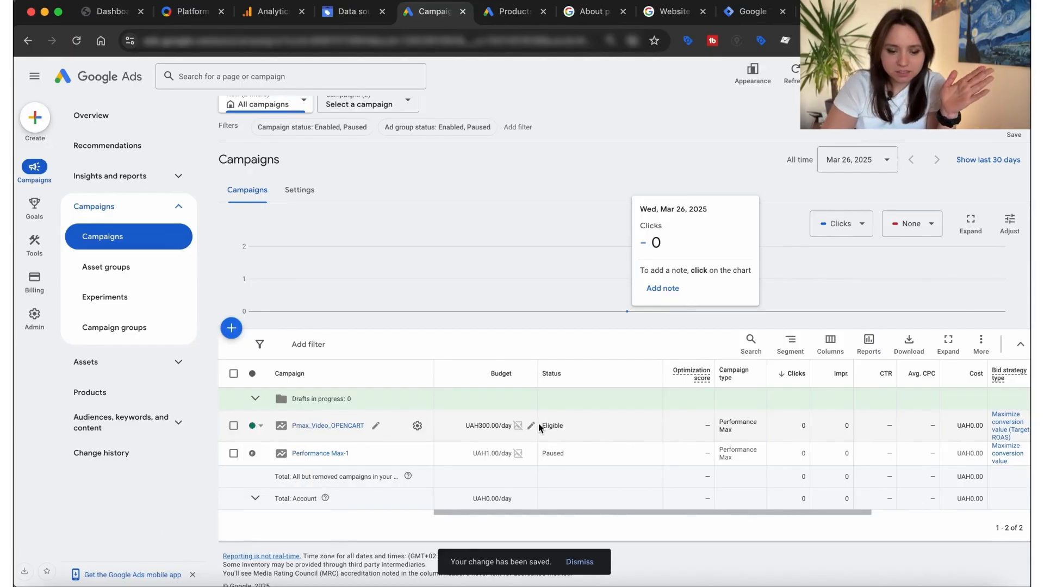
Step: Reopen the settings of Pmax_Video_OPENCART, change the bidding focus to Conversions without a target cost per action, and save
{"action": "left_click", "coordinate": [234, 426]}
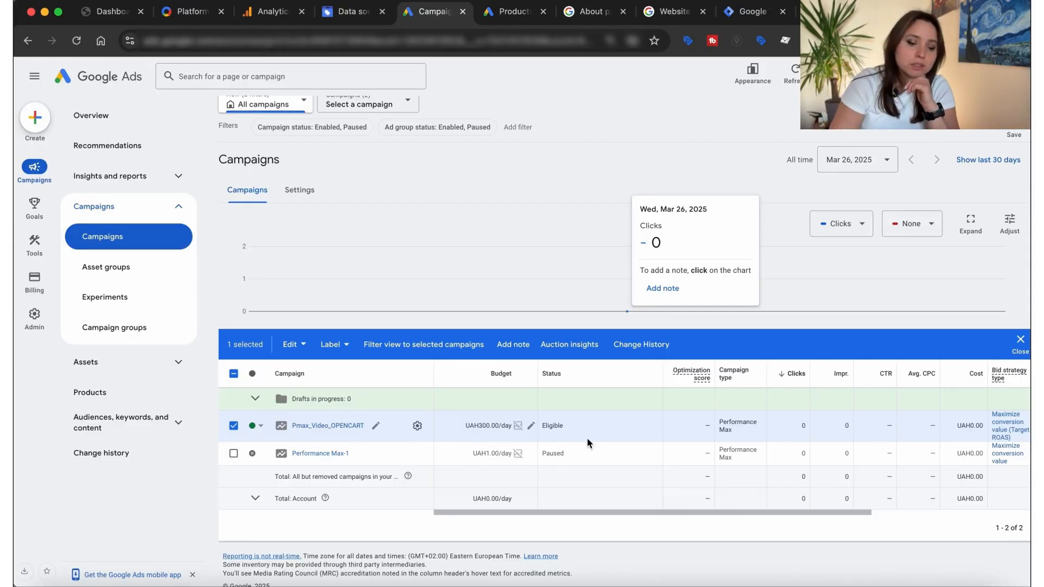
{"action": "left_click", "coordinate": [418, 425]}
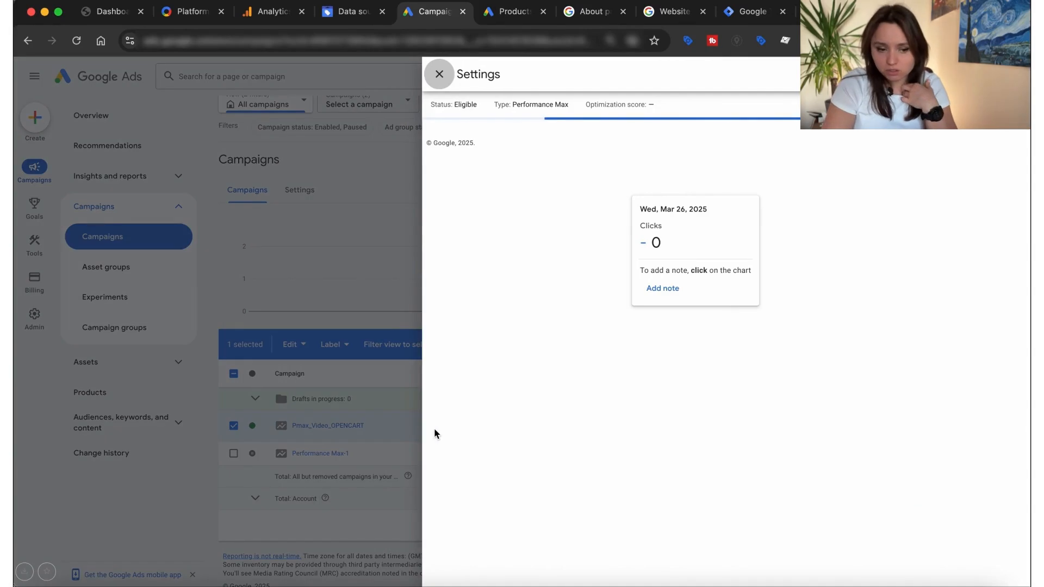
{"action": "scroll", "coordinate": [590, 356], "scroll_direction": "down", "scroll_amount": 3}
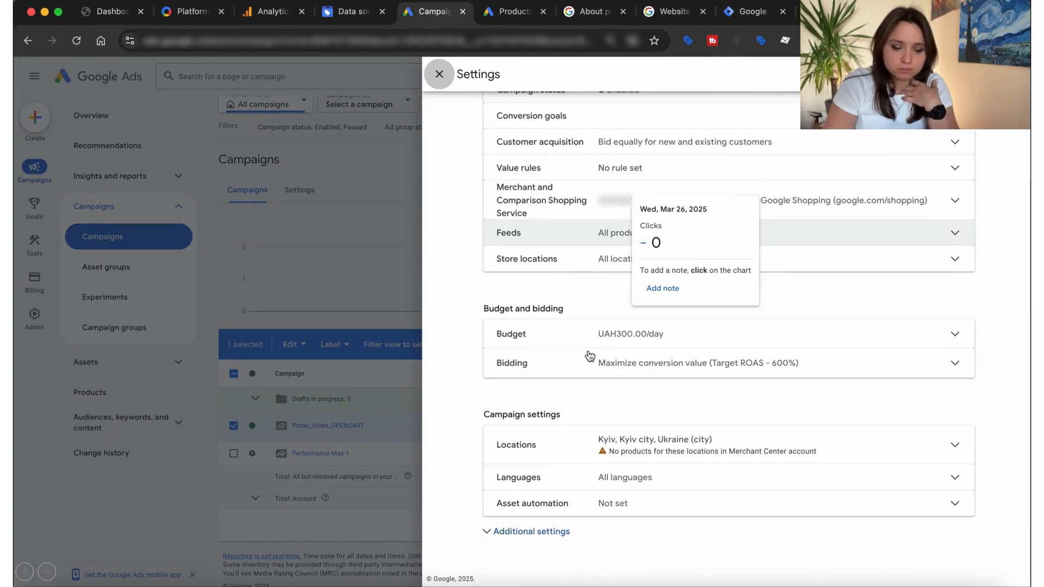
{"action": "left_click", "coordinate": [645, 372]}
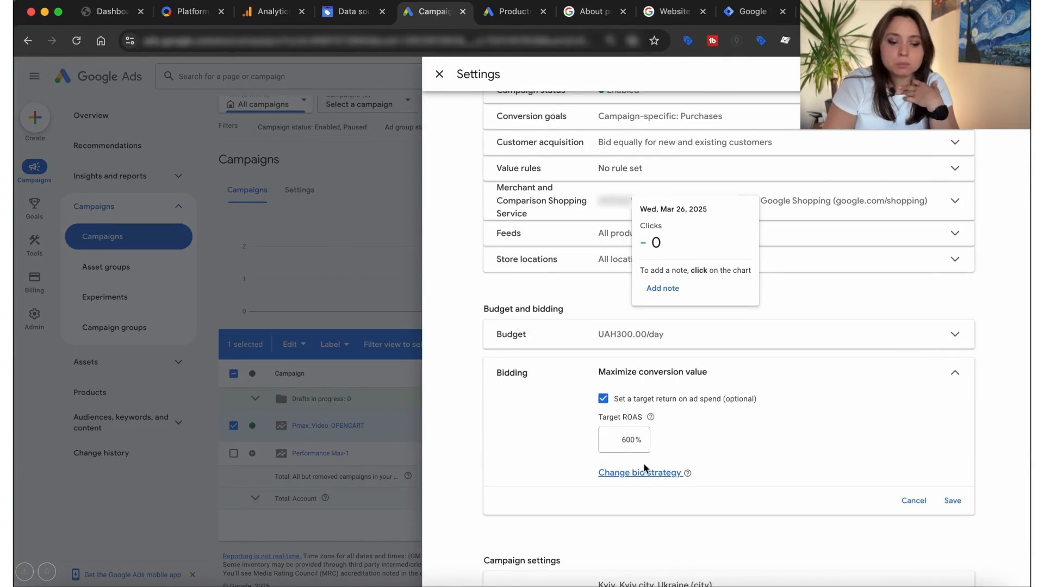
{"action": "left_click", "coordinate": [645, 471]}
{"action": "left_click", "coordinate": [644, 396]}
{"action": "left_click", "coordinate": [646, 402]}
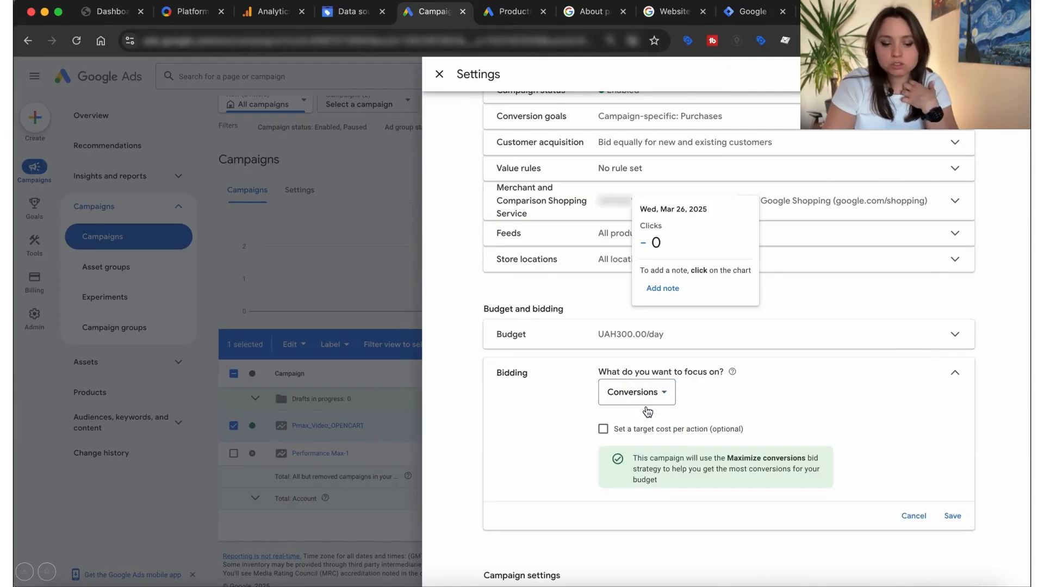
{"action": "left_click", "coordinate": [953, 516]}
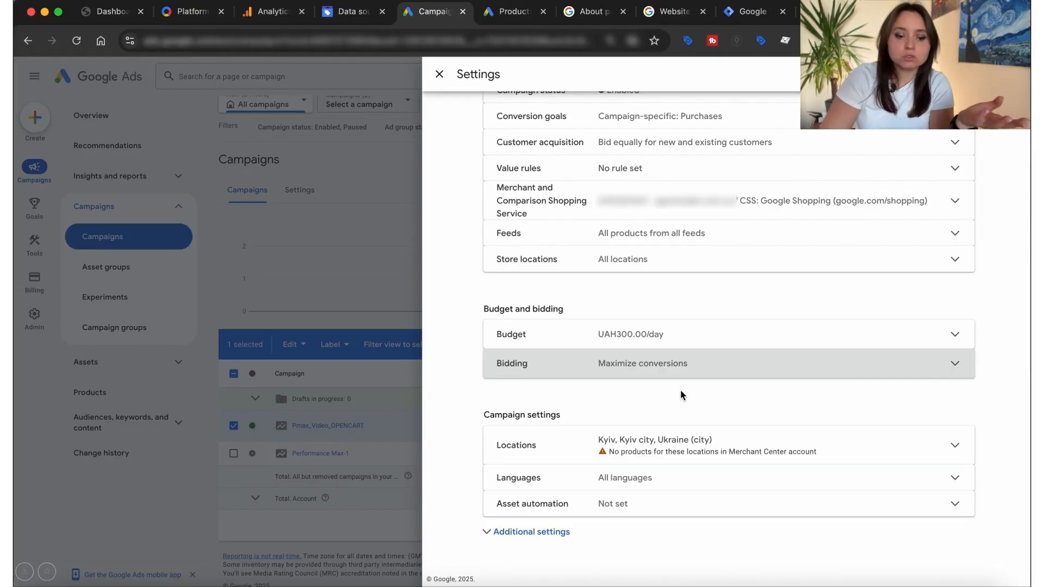
Step: Change the bidding focus to Conversion value with a target ROAS of 600%, save and close the campaign settings
{"action": "left_click", "coordinate": [684, 370]}
{"action": "left_click", "coordinate": [662, 424]}
{"action": "left_click", "coordinate": [653, 393]}
{"action": "left_click", "coordinate": [625, 428]}
{"action": "left_click", "coordinate": [647, 433]}
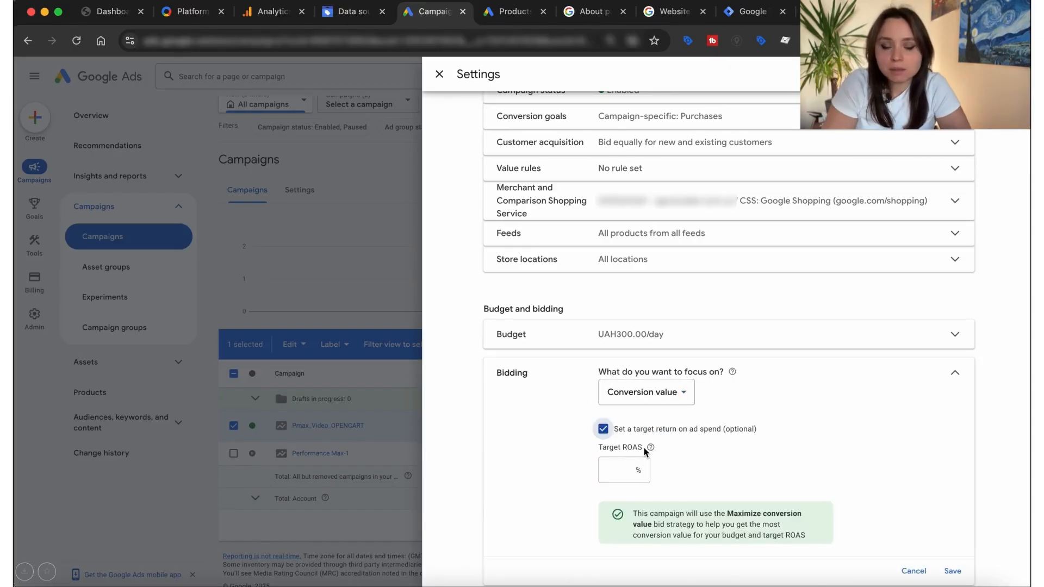
{"action": "scroll", "coordinate": [642, 476], "scroll_direction": "down", "scroll_amount": 3}
{"action": "left_click", "coordinate": [617, 374]}
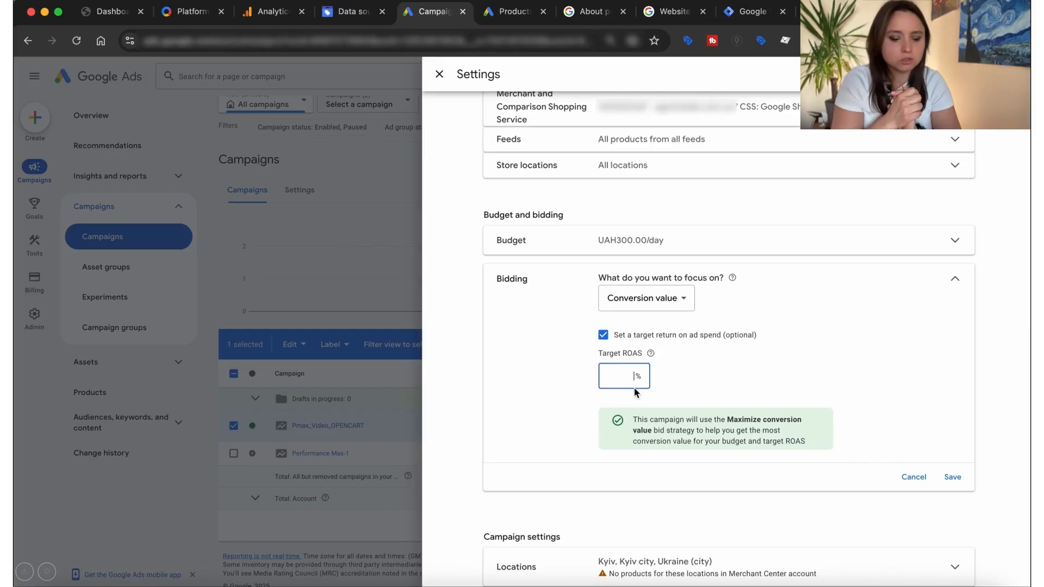
{"action": "type", "text": "600"}
{"action": "left_click", "coordinate": [949, 478]}
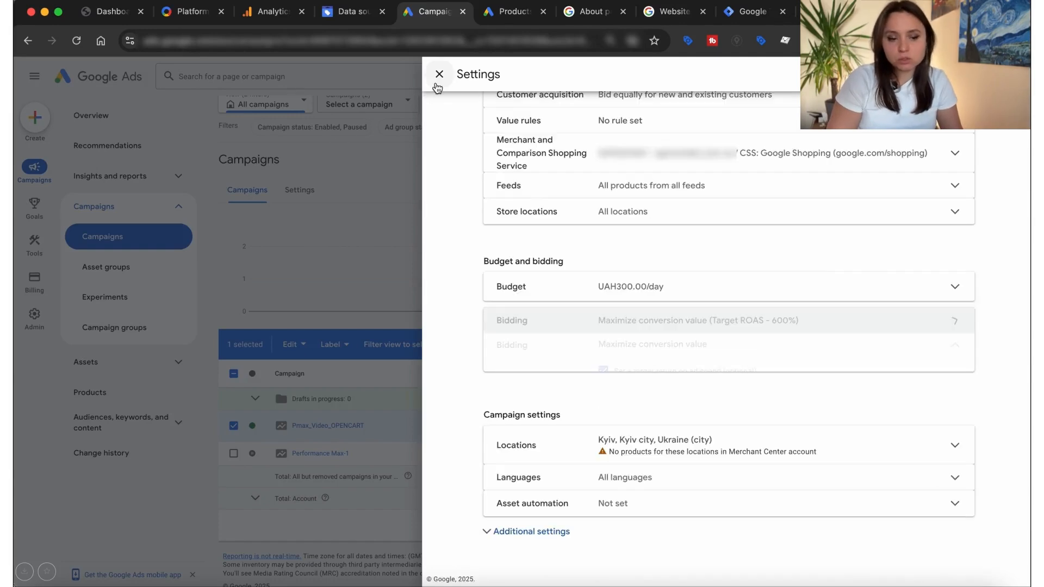
{"action": "left_click", "coordinate": [439, 79]}
Step: Switch to the OpenCart admin, filter the extensions by Modules and open SP Remarketing All In One Pro for editing
{"action": "left_click", "coordinate": [109, 12]}
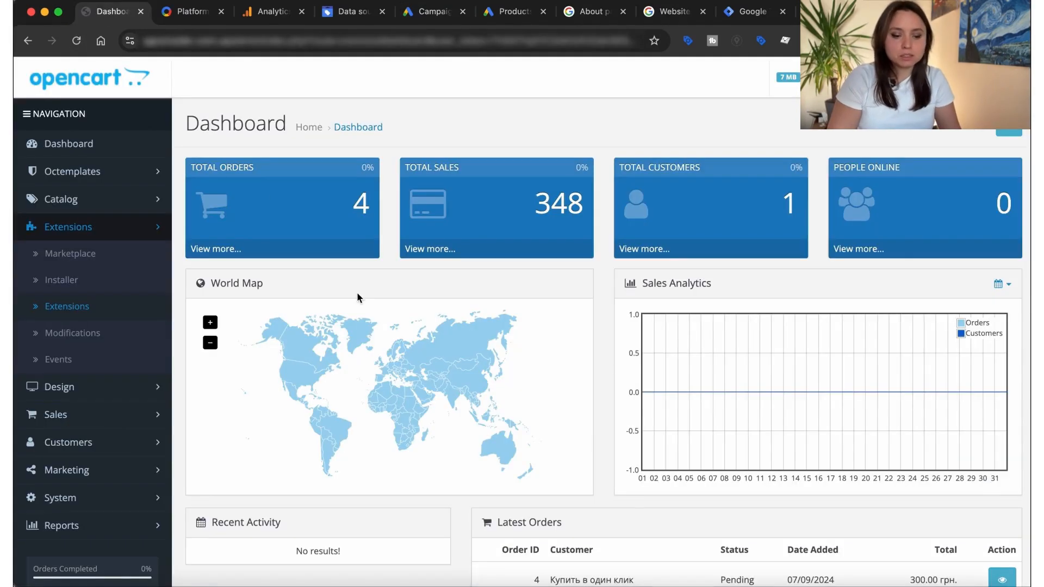
{"action": "left_click", "coordinate": [69, 307]}
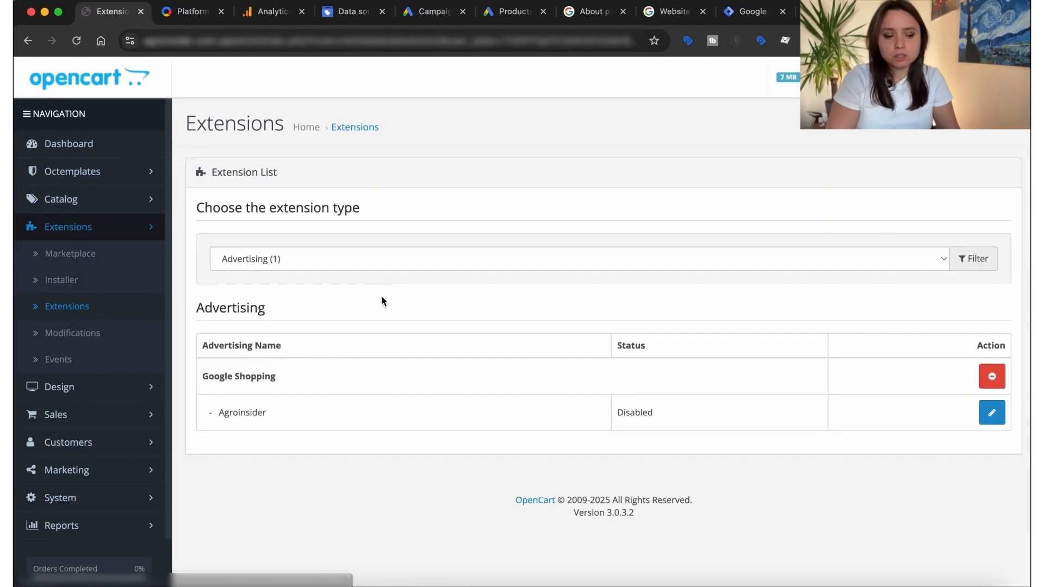
{"action": "left_click", "coordinate": [363, 266]}
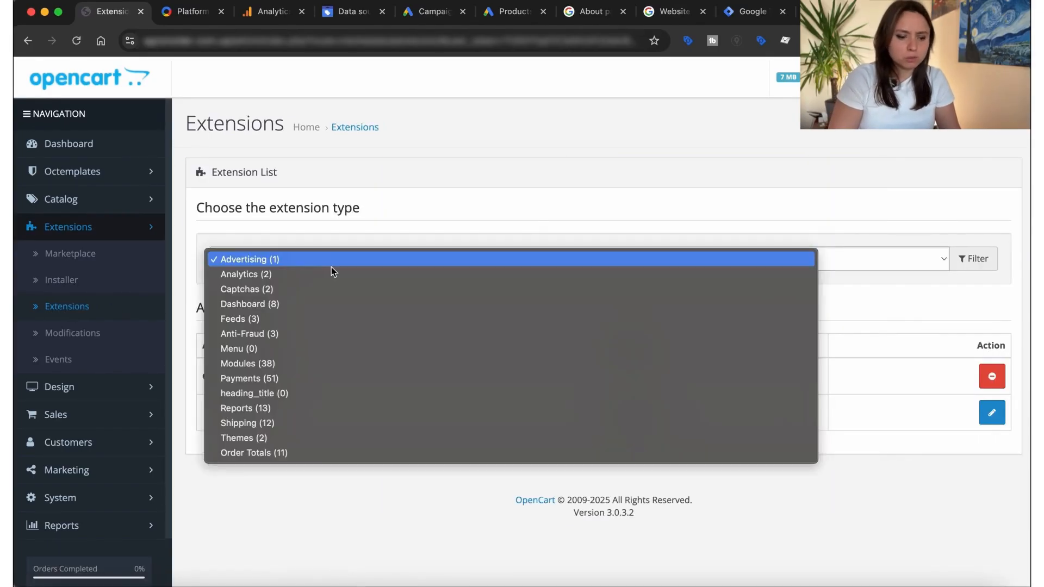
{"action": "left_click", "coordinate": [295, 361]}
{"action": "scroll", "coordinate": [401, 345], "scroll_direction": "down", "scroll_amount": 10}
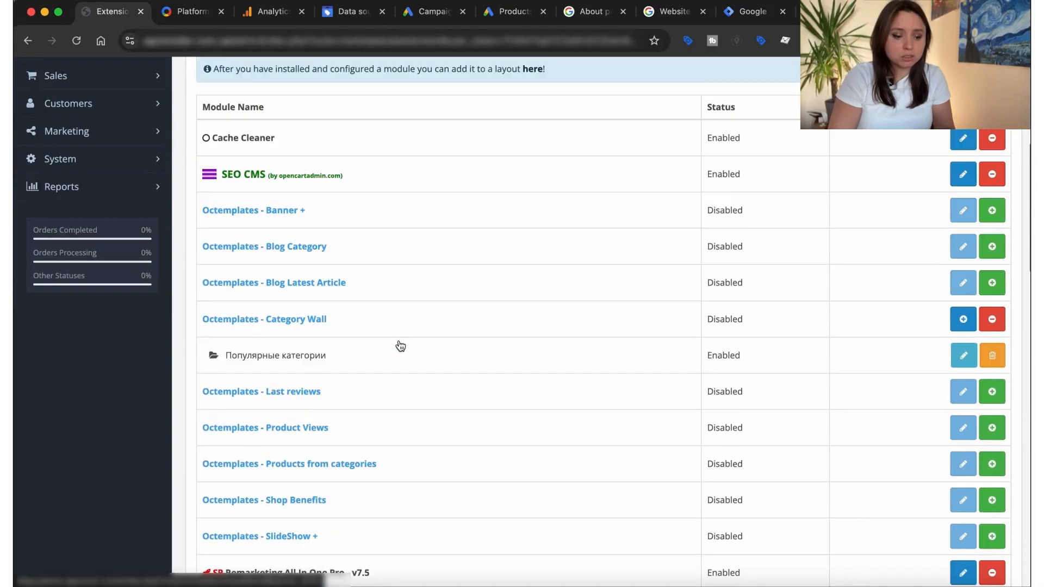
{"action": "left_click", "coordinate": [960, 340]}
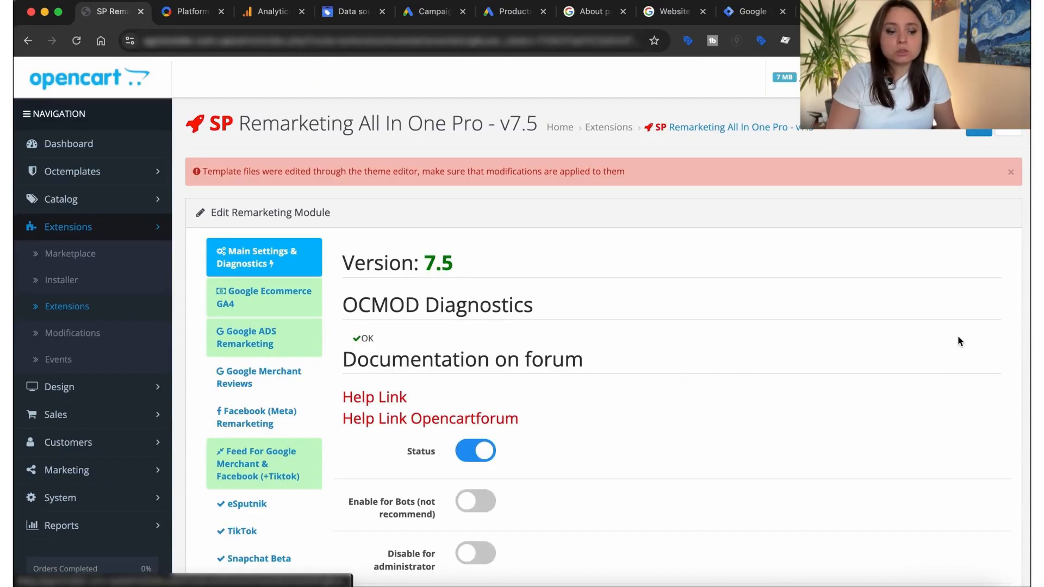